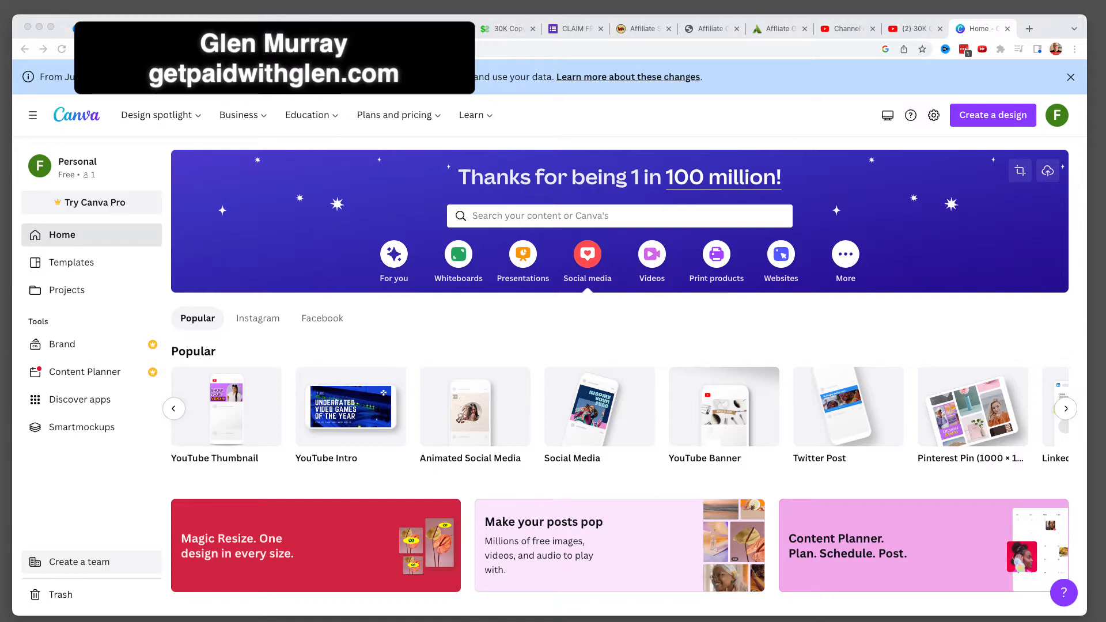
Browse the popular social media formats and create a blank YouTube Thumbnail design
left_click(822, 127)
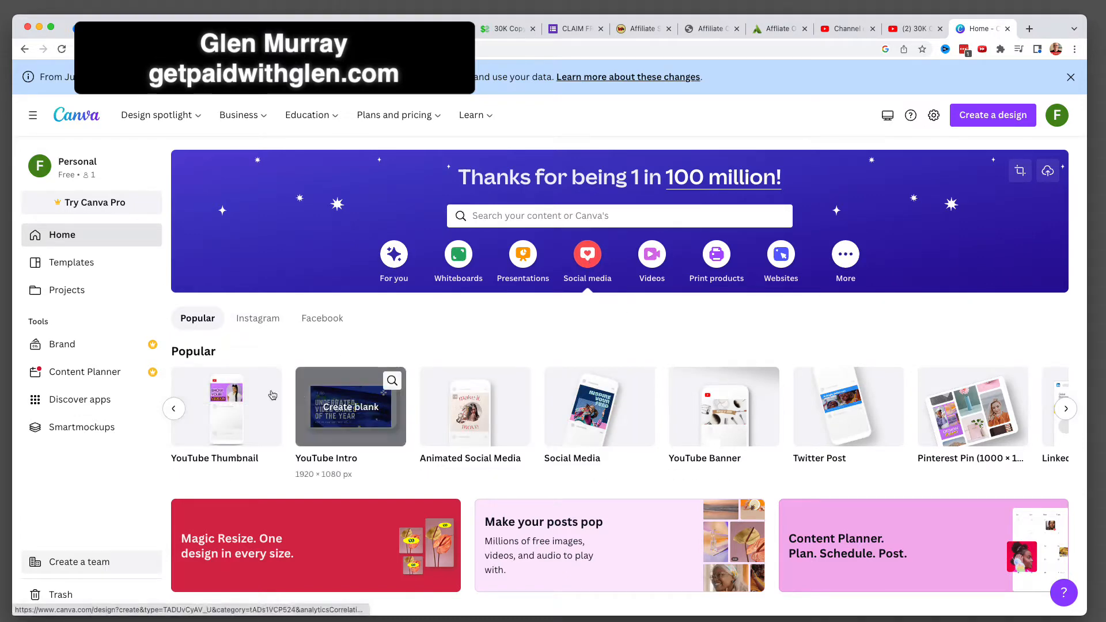
scroll(443, 414, "left", 10)
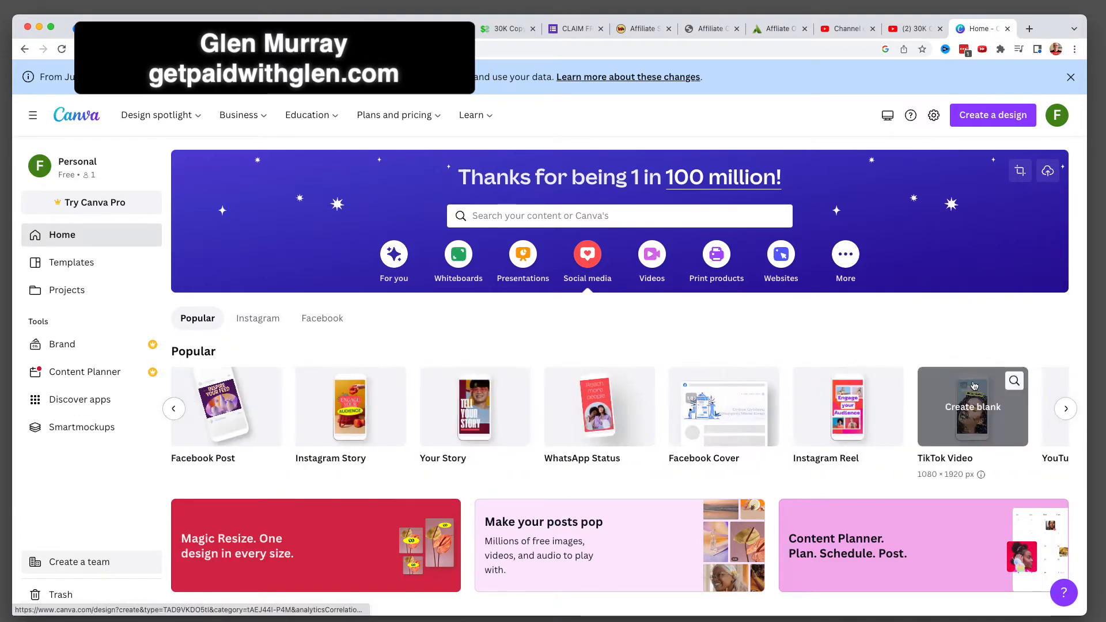
scroll(490, 427, "right", 10)
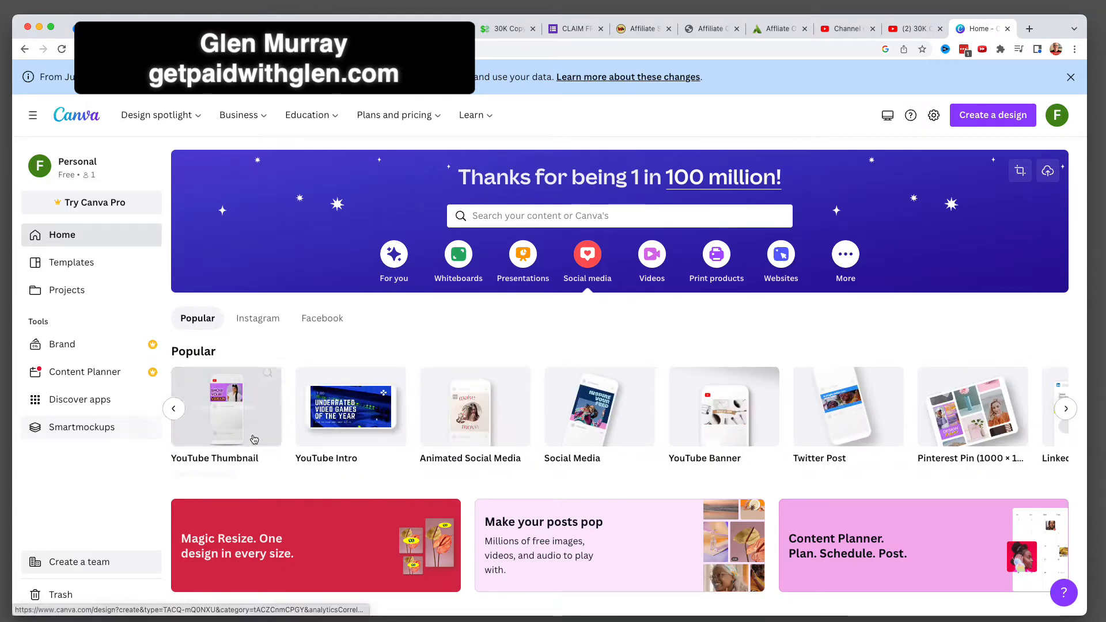
left_click(231, 411)
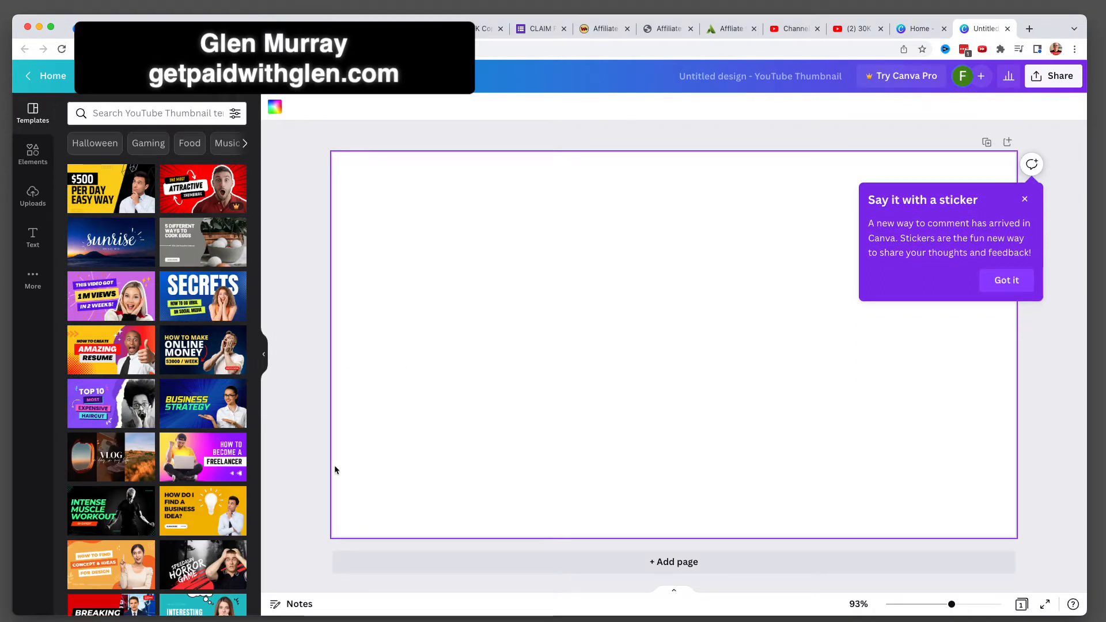
Apply the yellow "The Best Mobile Games" template to the blank thumbnail and dismiss the sticker tip
scroll(220, 493, "down", 3)
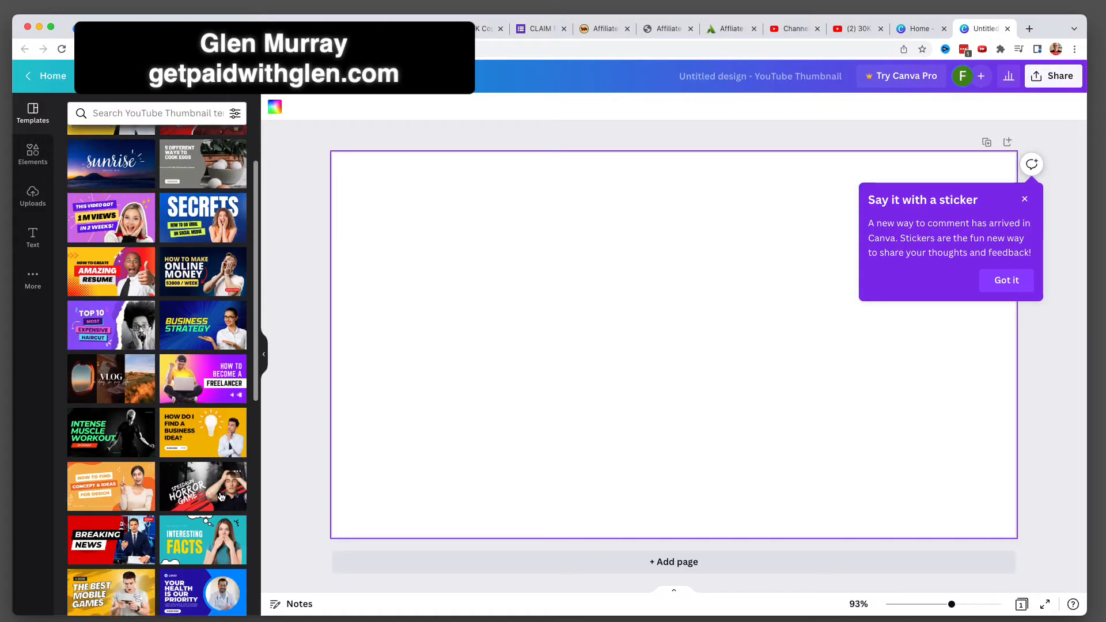
scroll(221, 497, "down", 2)
scroll(221, 497, "down", 1)
left_click(115, 497)
left_click(697, 388)
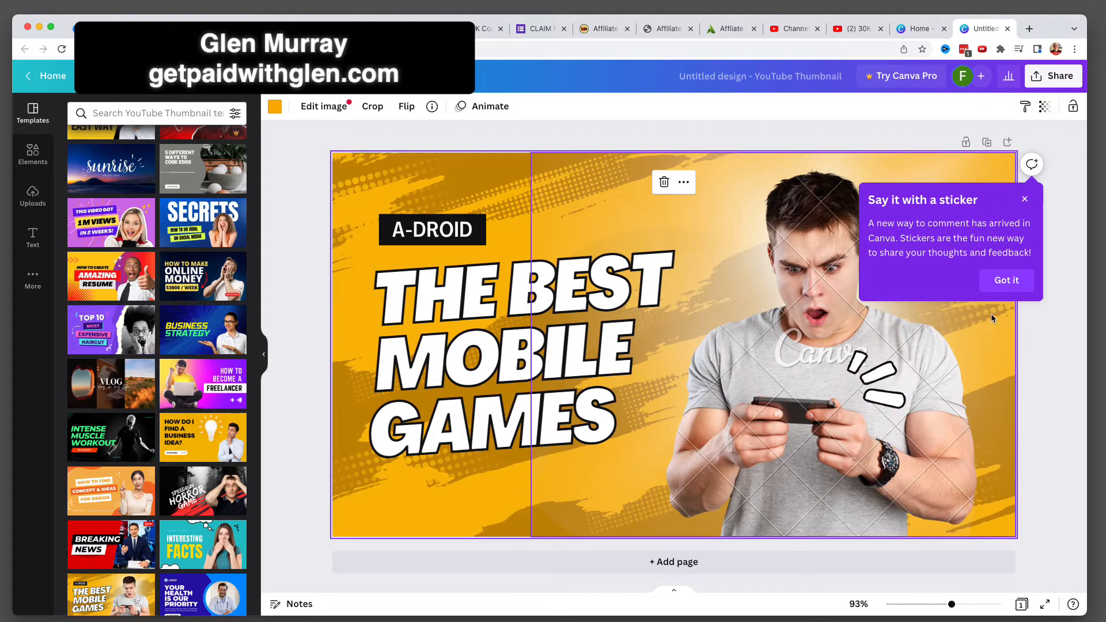
left_click(1014, 287)
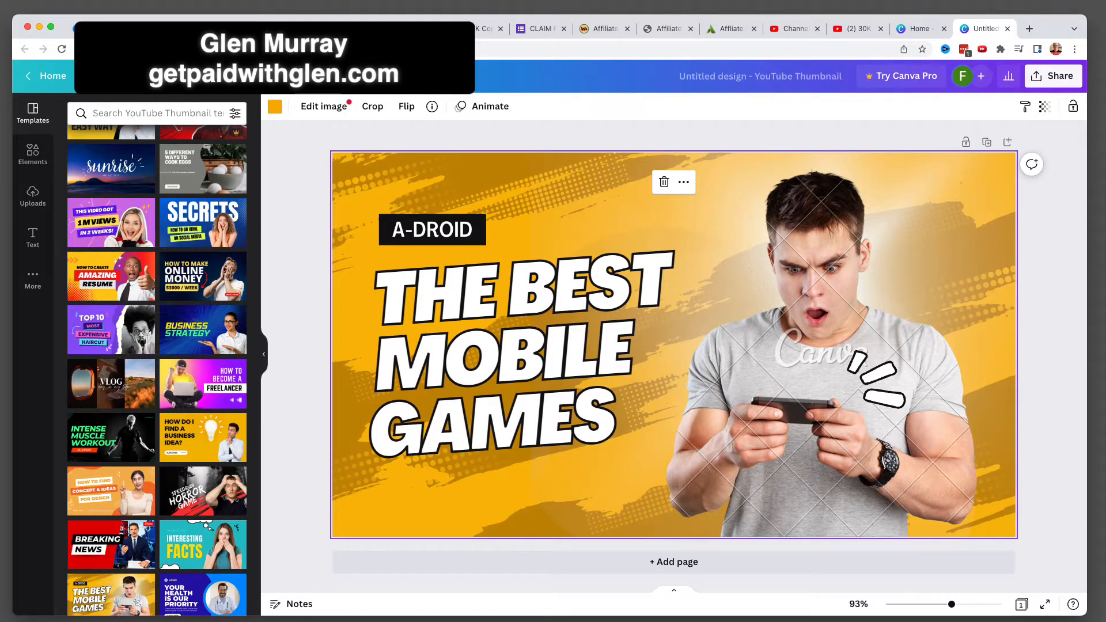
Switch to the 30K Copy & Paste System bonus page and copy its monitor product image
left_click(476, 30)
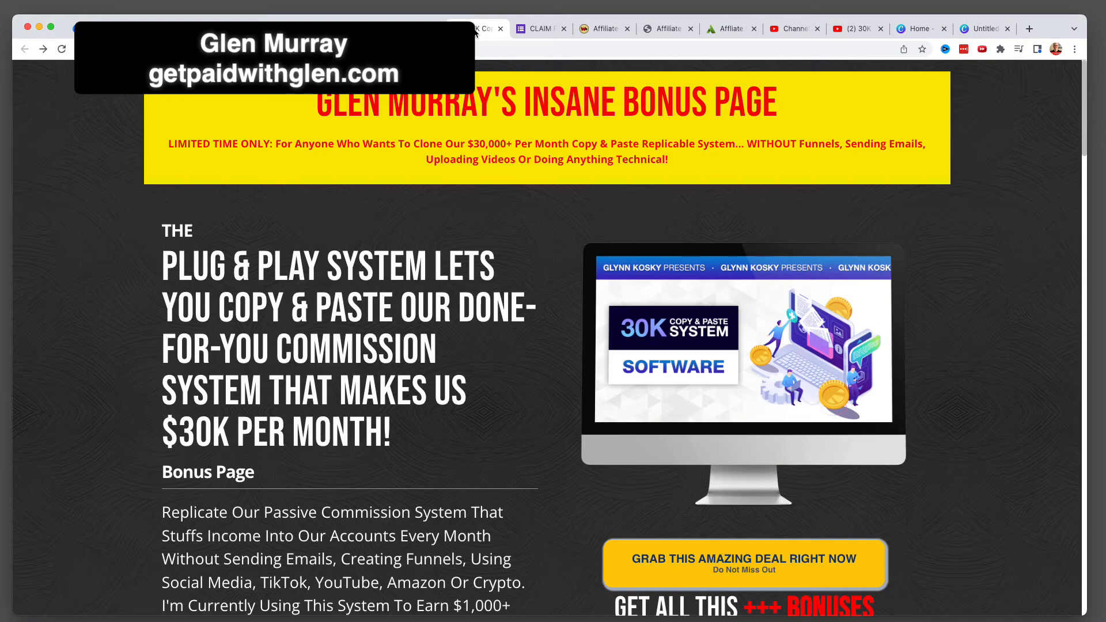
right_click(748, 345)
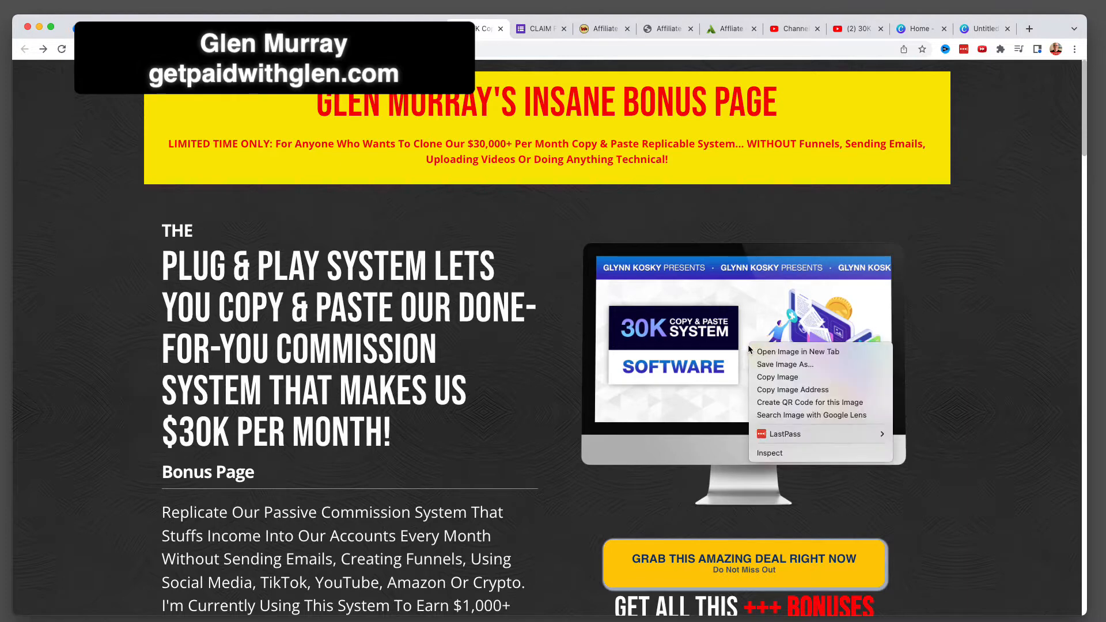
left_click(795, 378)
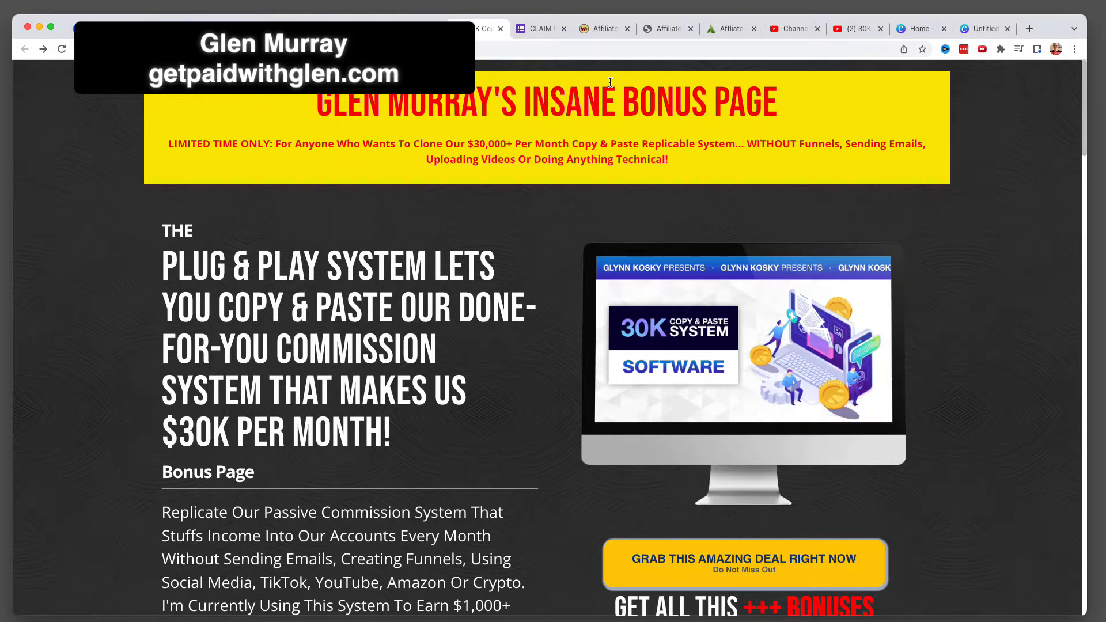
Return to the thumbnail design, paste the monitor image over the man's photo, and delete the man's photo
left_click(983, 30)
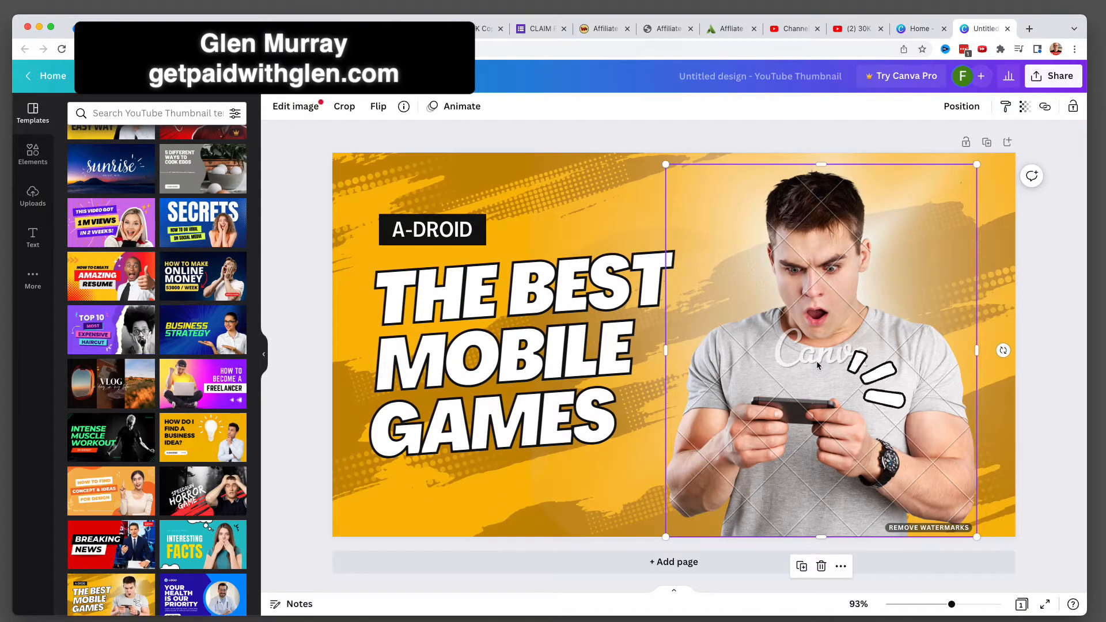
key("super+v")
left_click_drag(752, 327, 904, 327)
left_click(858, 514)
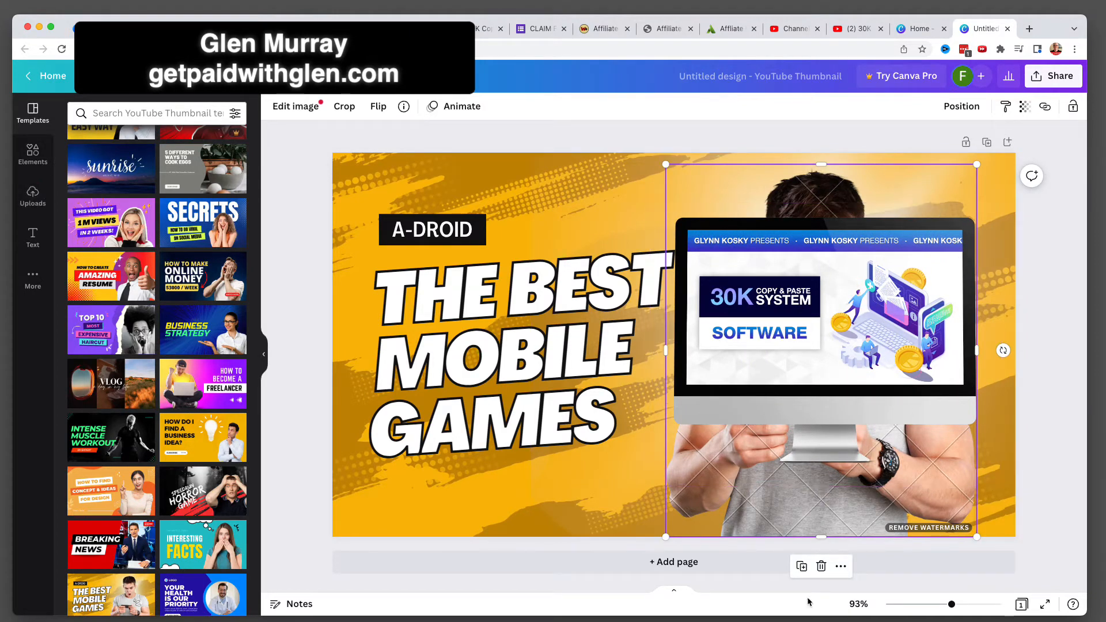
left_click(822, 566)
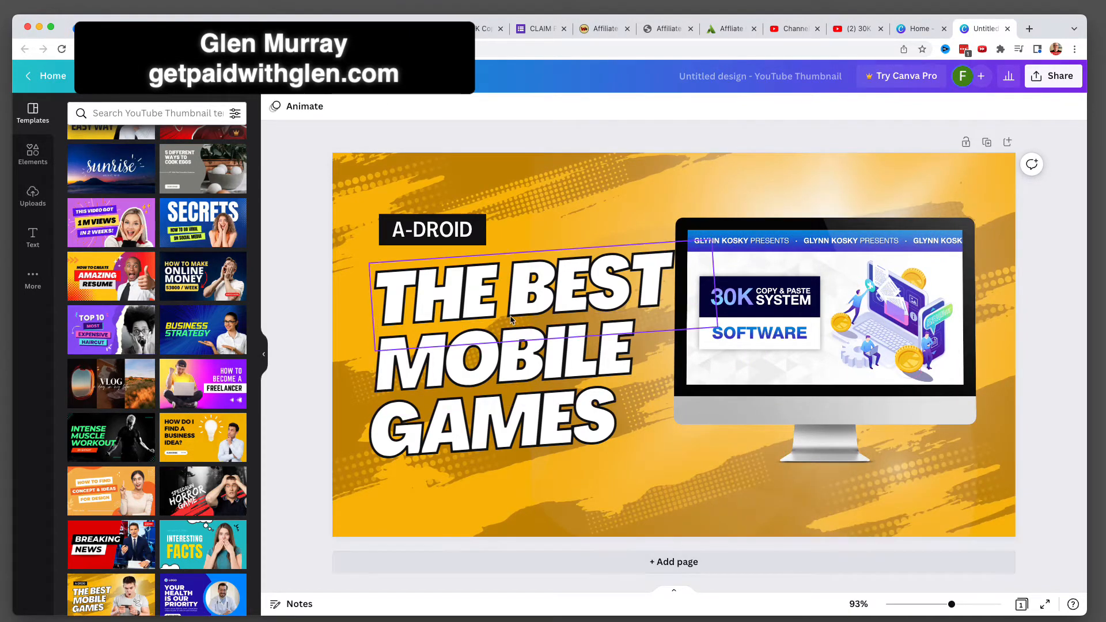
Replace the headline's first line, "THE BEST", with "30K COPY"
left_click(512, 319)
double_click(461, 303)
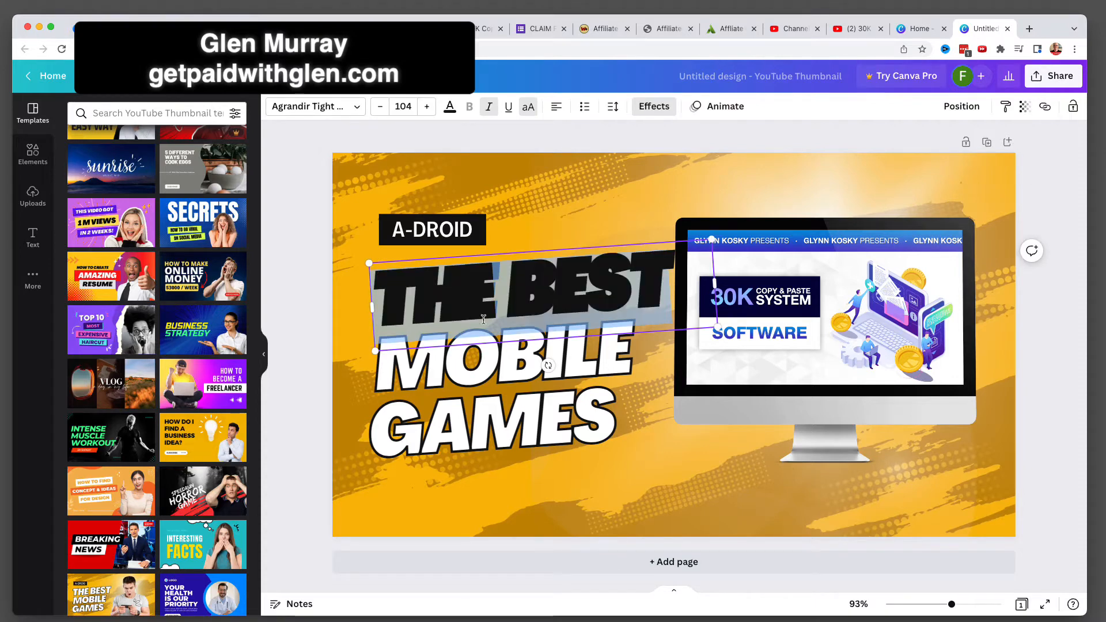
type("3")
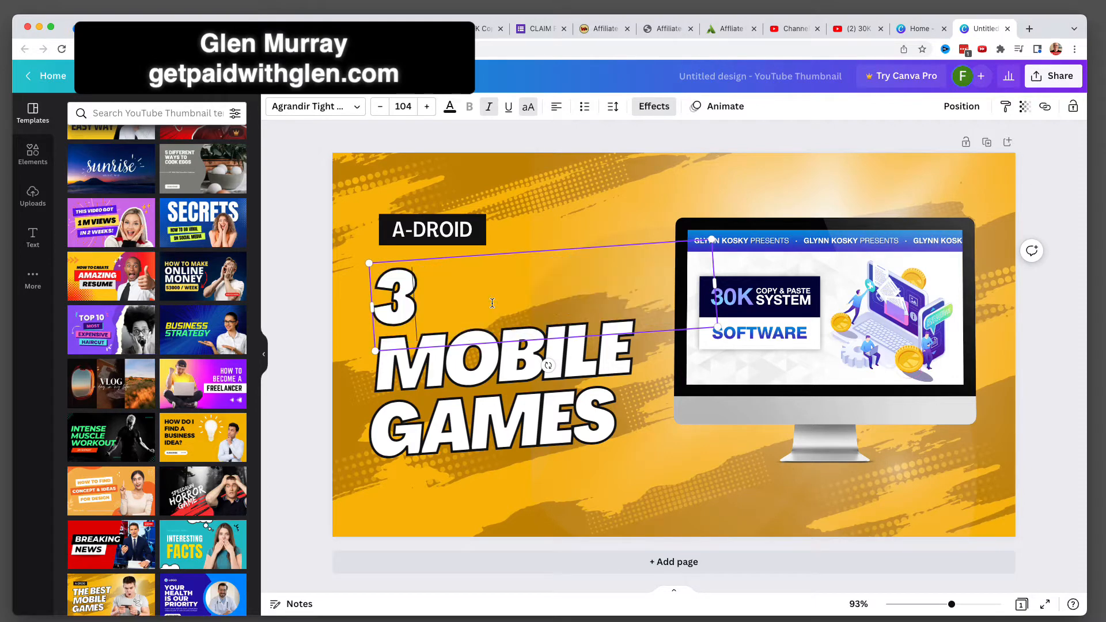
type("0K")
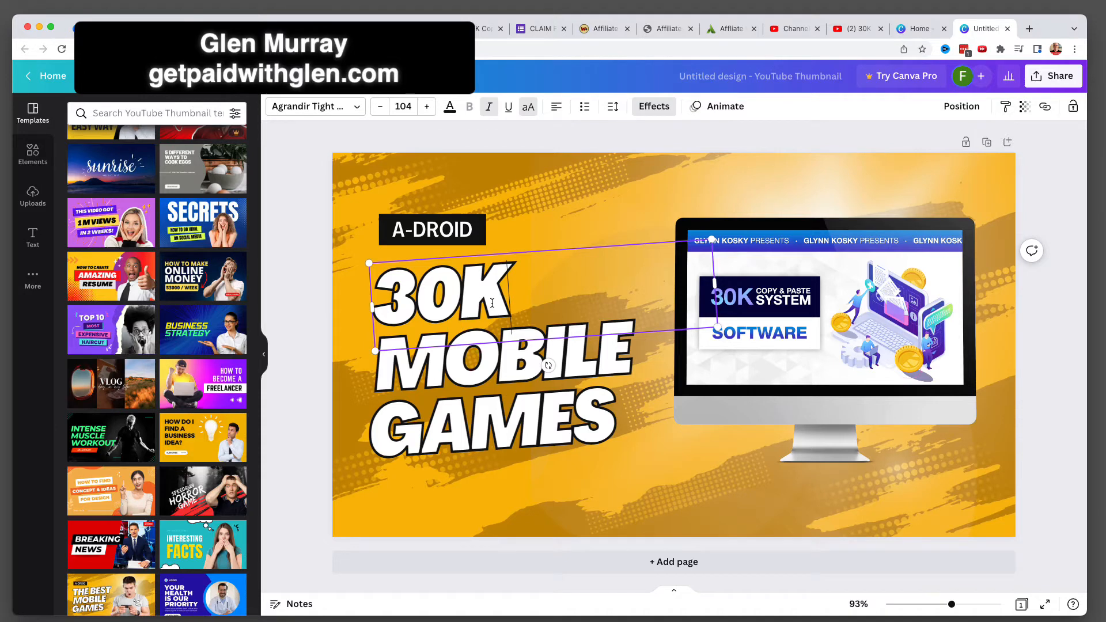
type(" COPY")
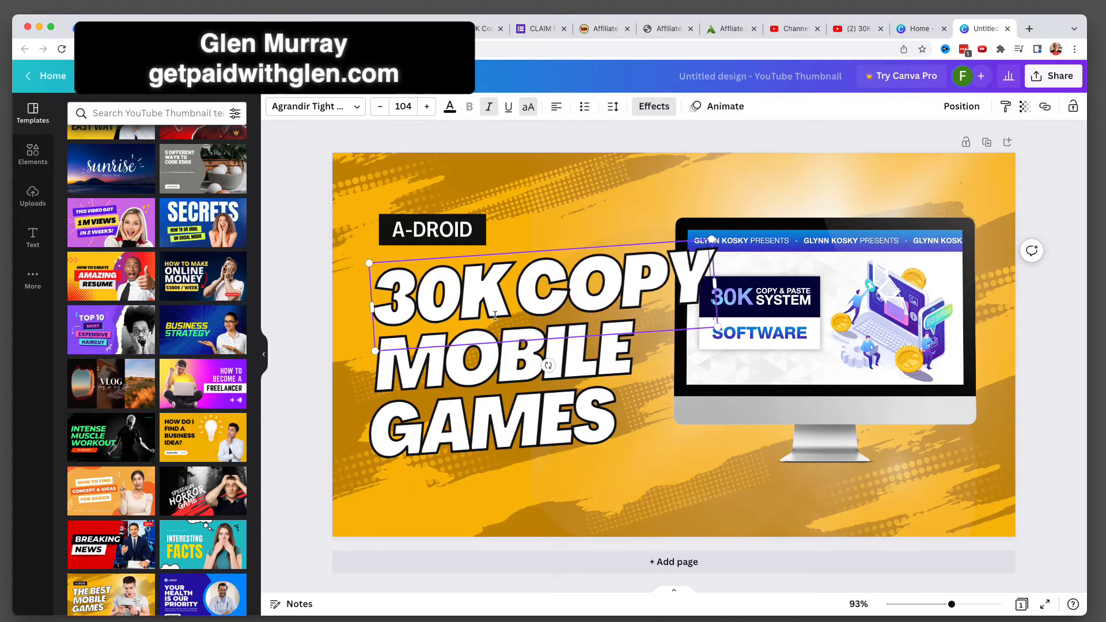
Replace the headline's second and third lines with "& PASTE" and "REVIEW"
double_click(425, 360)
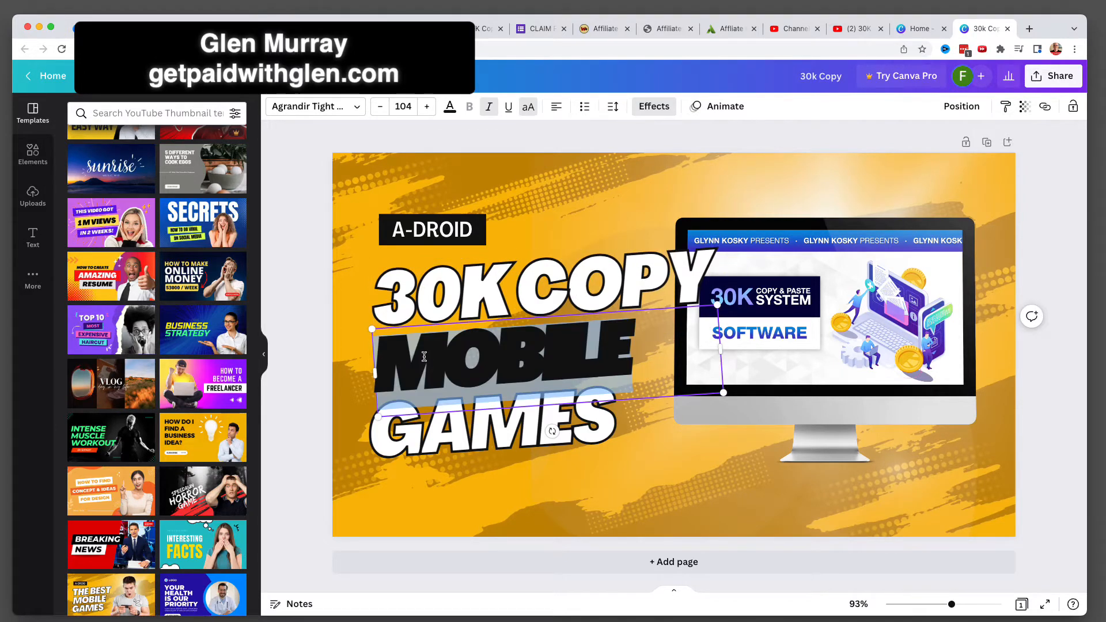
type("& PASTE")
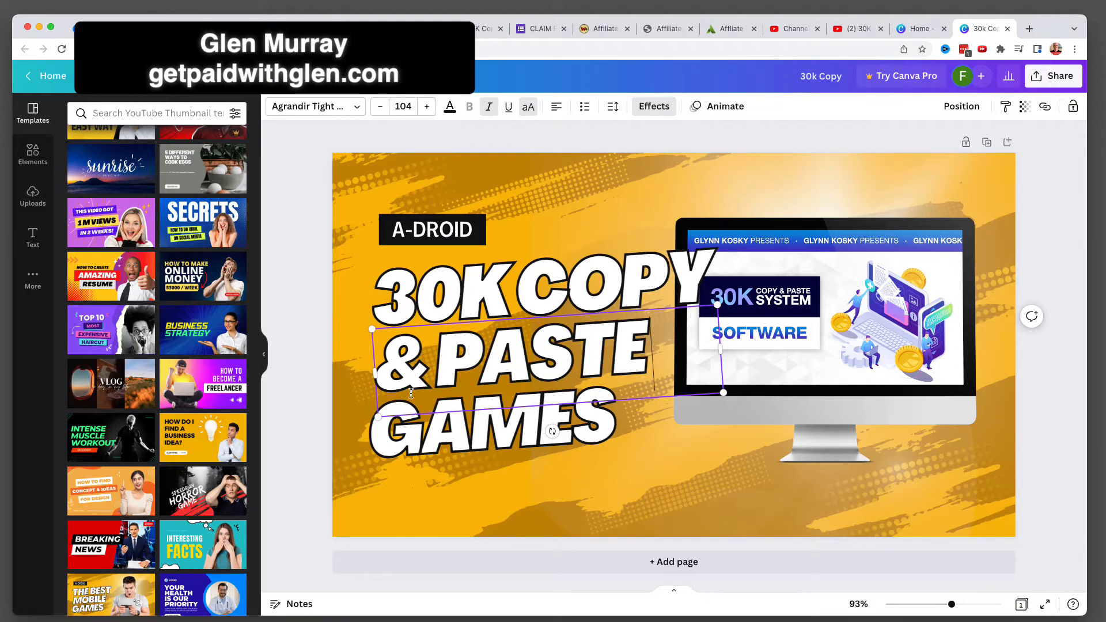
double_click(467, 421)
type("REVIEW")
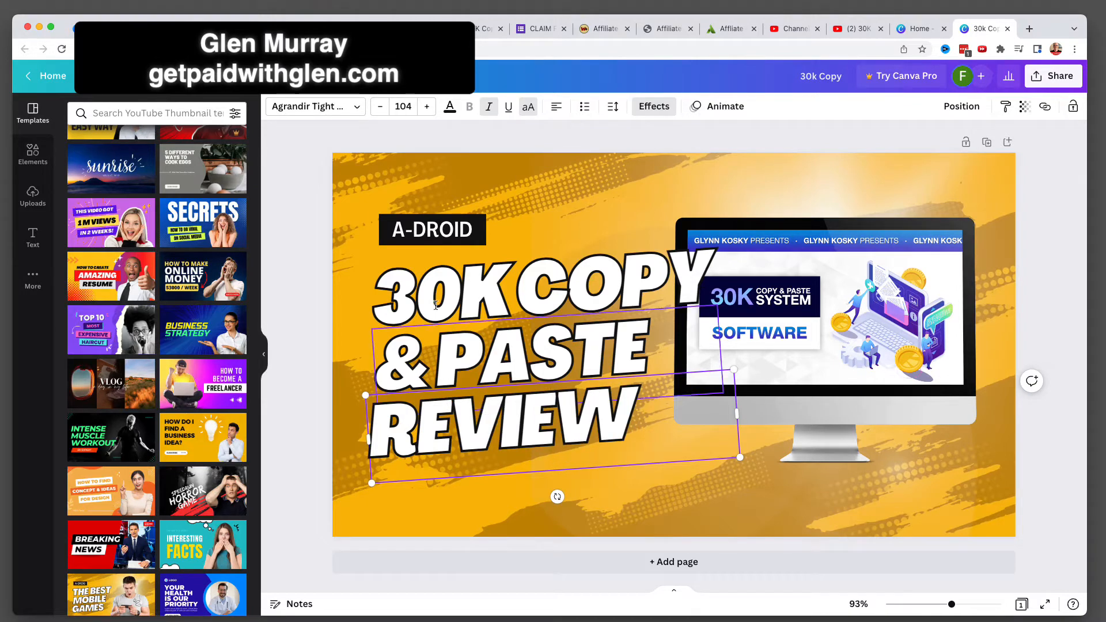
Replace the "A-DROID" label with "BEST BONUSES" and widen its text box to fit on one line
double_click(436, 238)
type("B")
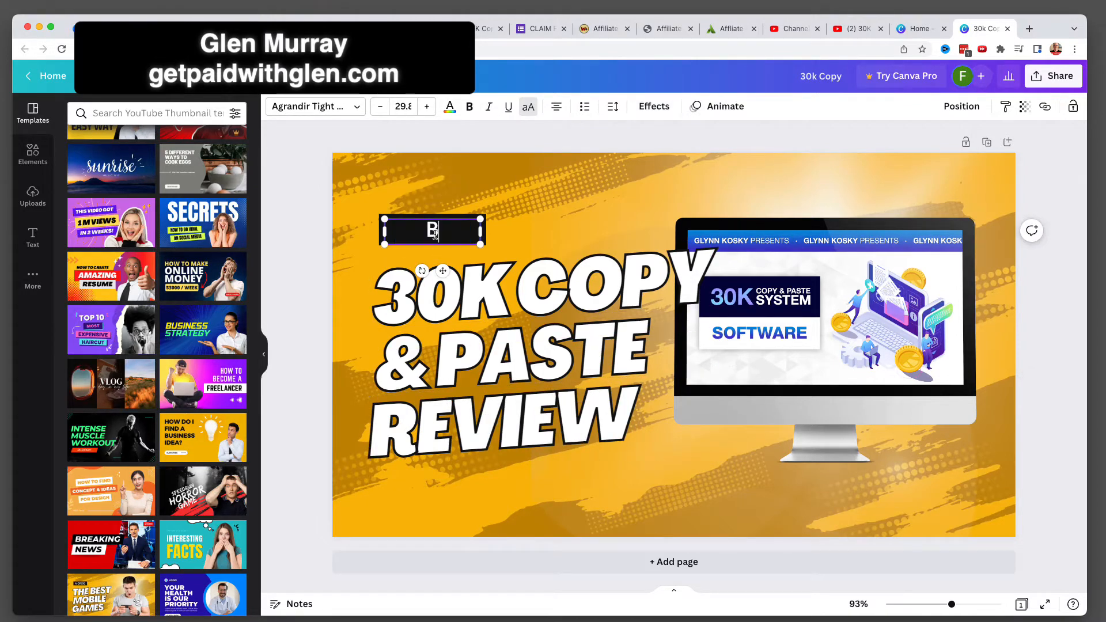
type("EST BONUSES")
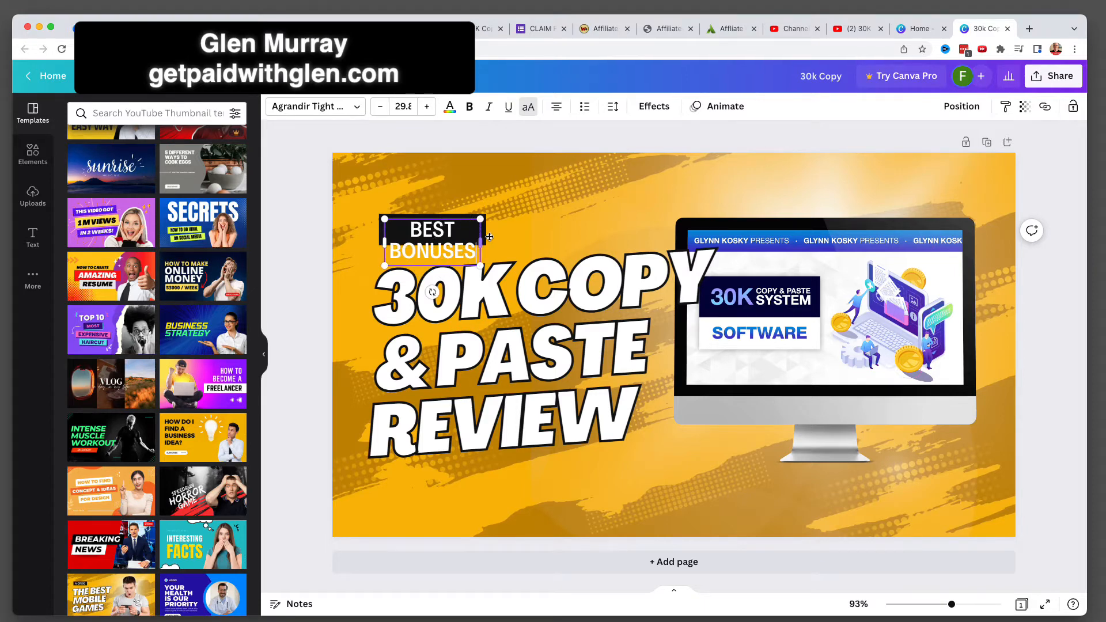
left_click_drag(480, 241, 532, 237)
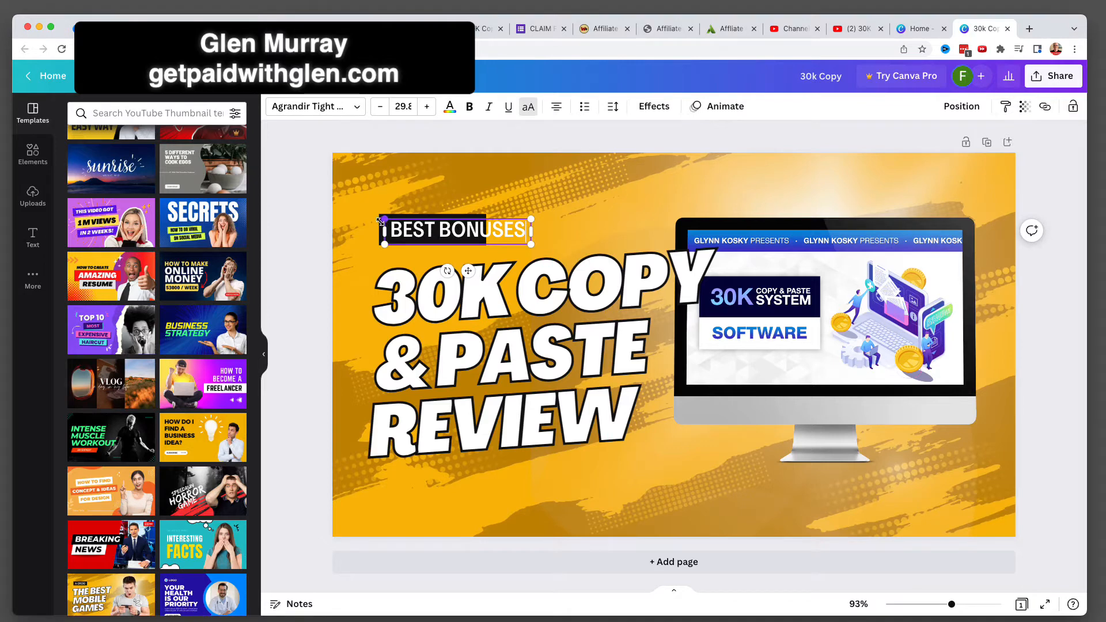
Widen the black rectangle behind "BEST BONUSES" to cover the label and add an exclamation mark after the text
left_click(384, 251)
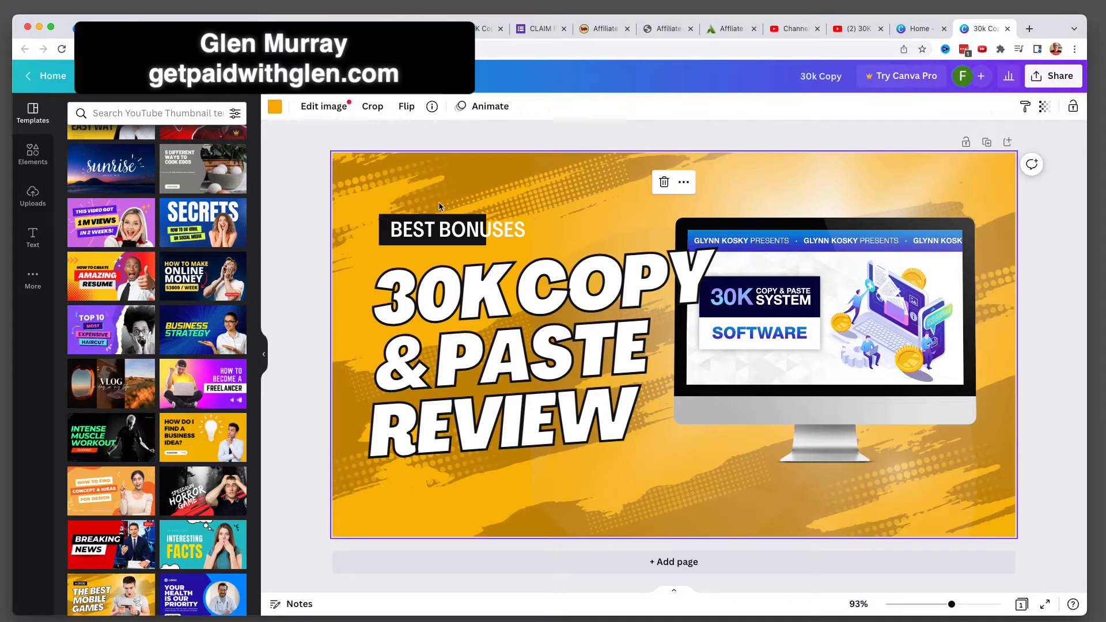
left_click(383, 244)
left_click_drag(487, 231, 541, 234)
left_click(527, 231)
left_click(525, 230)
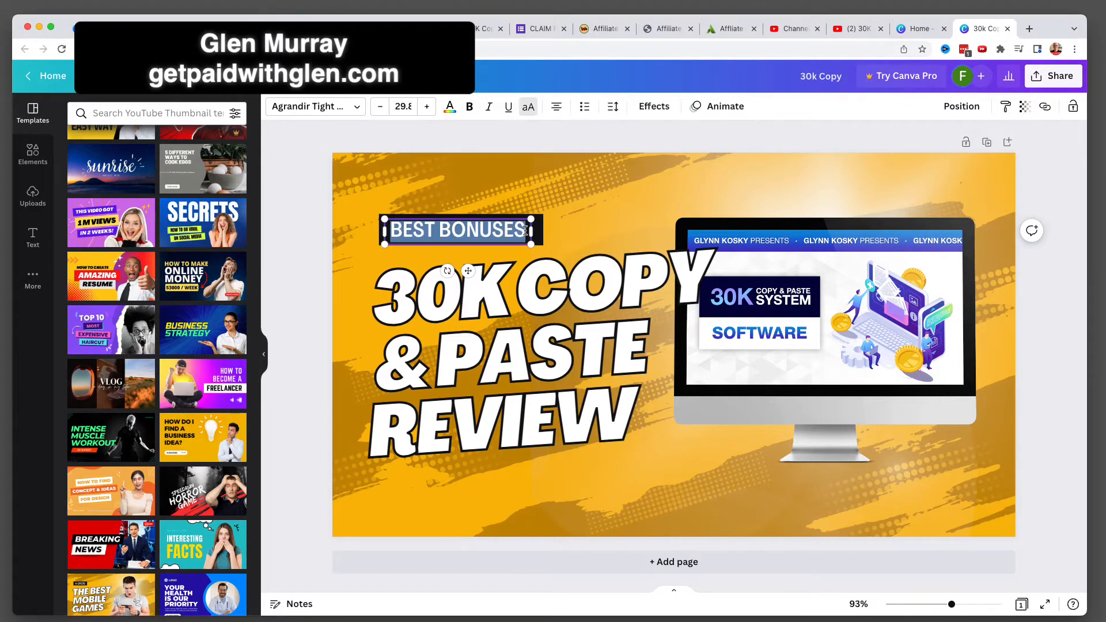
left_click(527, 234)
type("!")
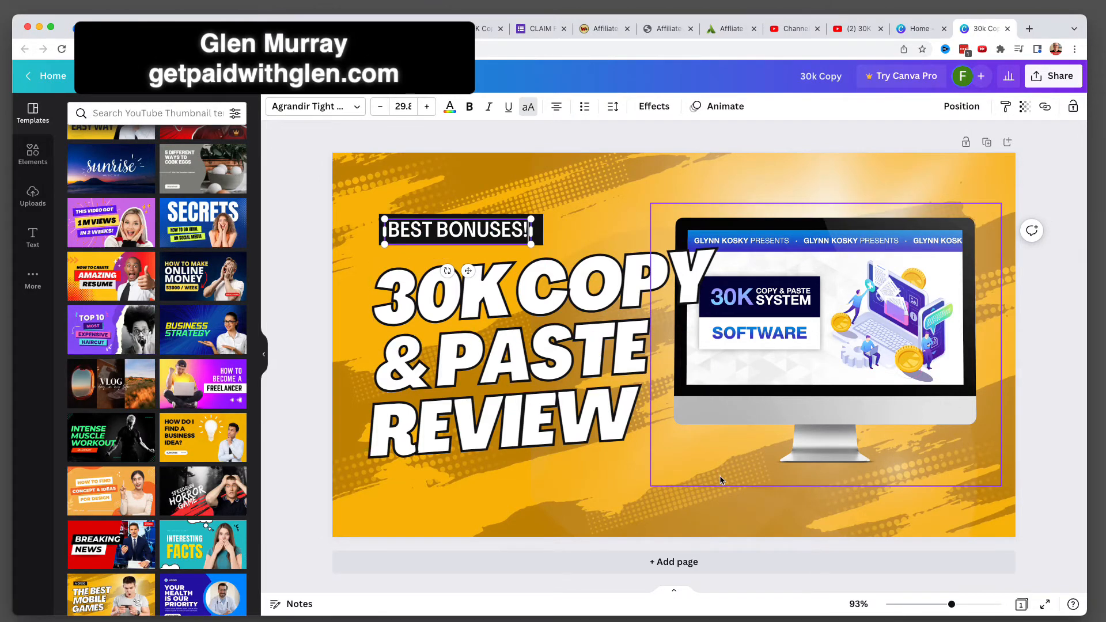
Move the monitor image lower and slightly to the right, clear of most of the headline
left_click_drag(852, 341, 866, 375)
Set the "& PASTE" line's text color to red and turn off its uppercase formatting
left_click(589, 358)
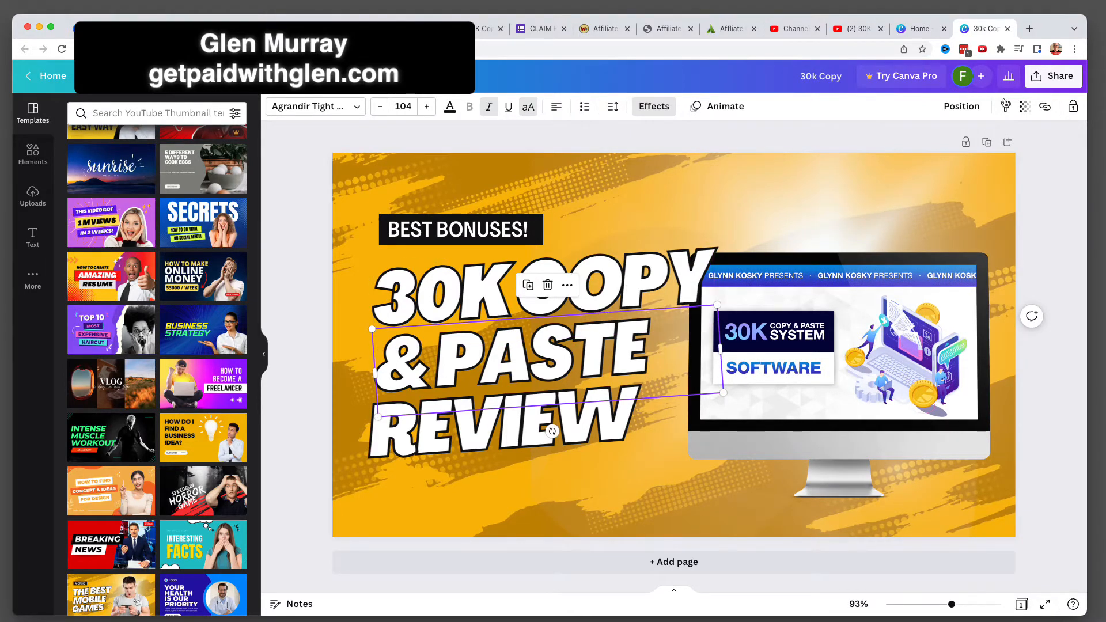
left_click(450, 108)
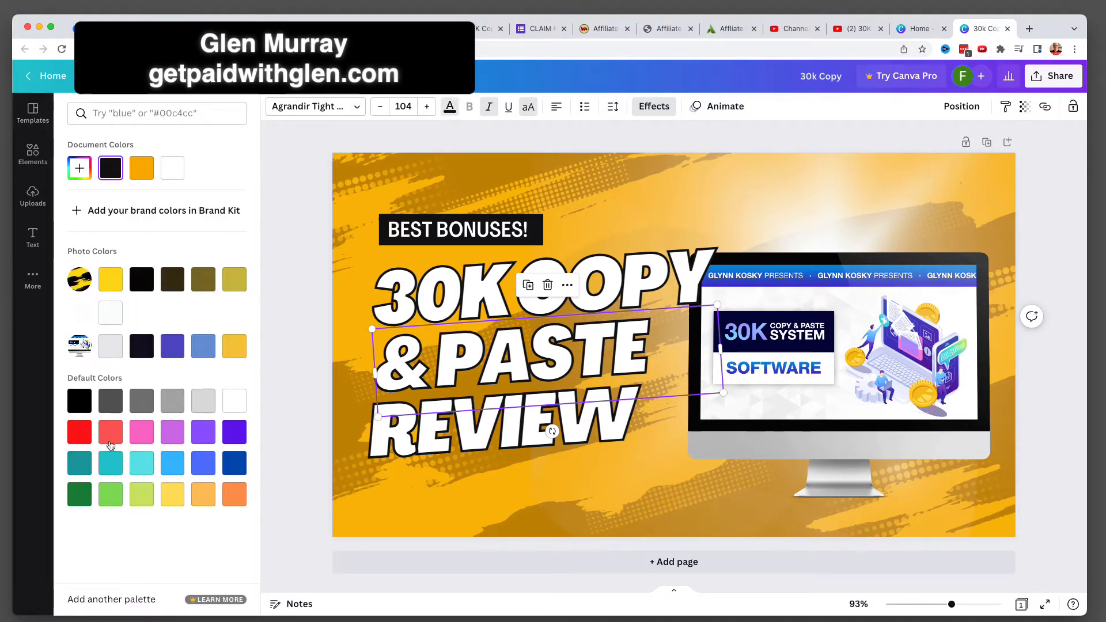
left_click(79, 432)
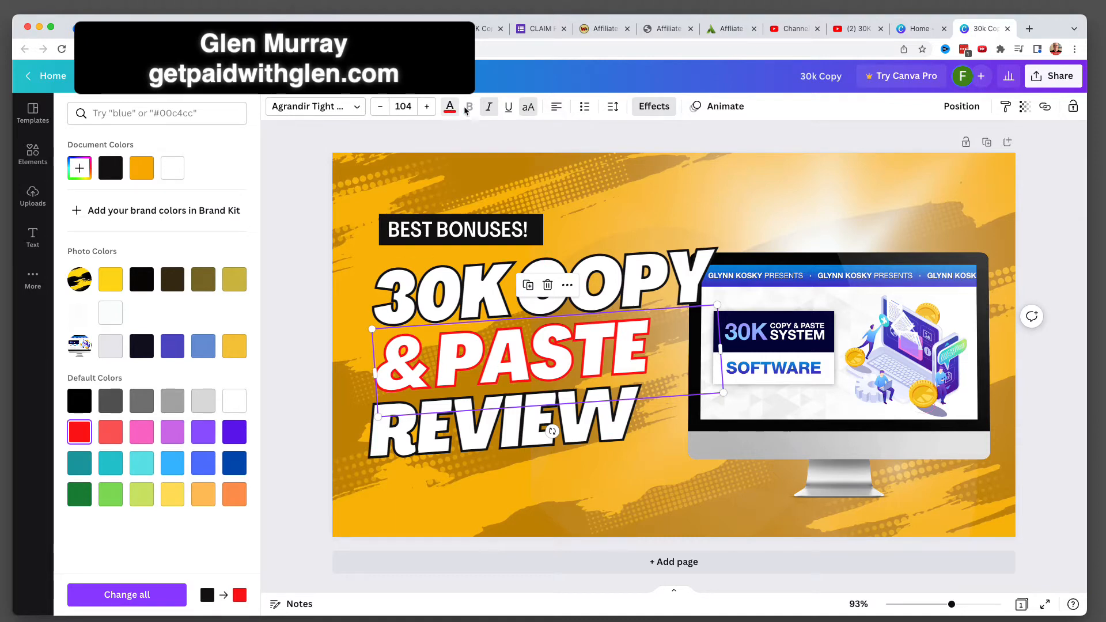
left_click(465, 198)
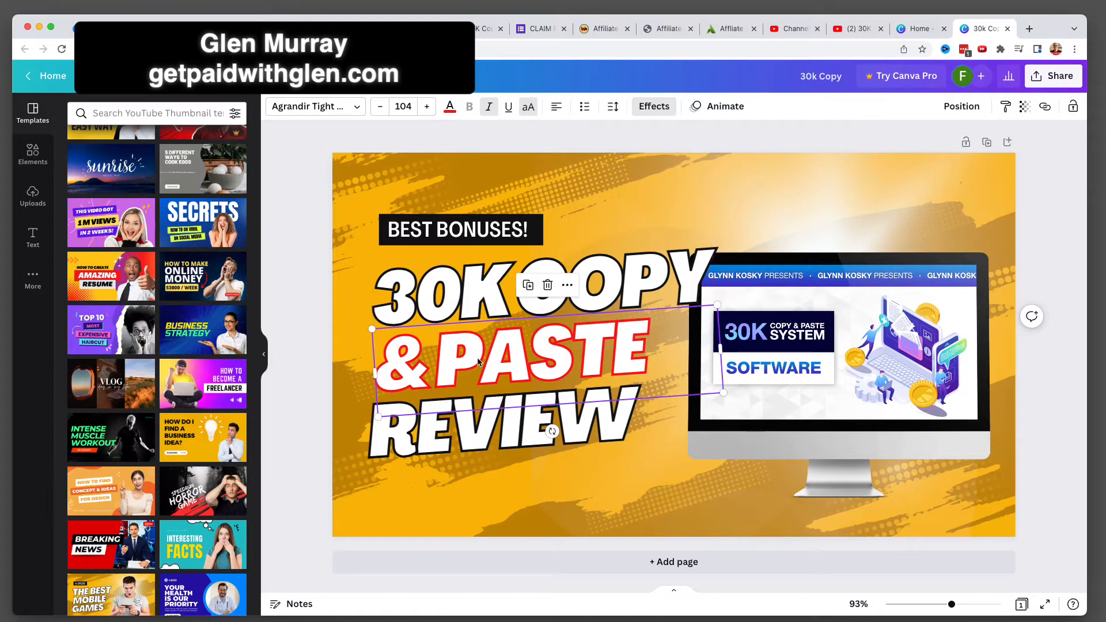
left_click(527, 108)
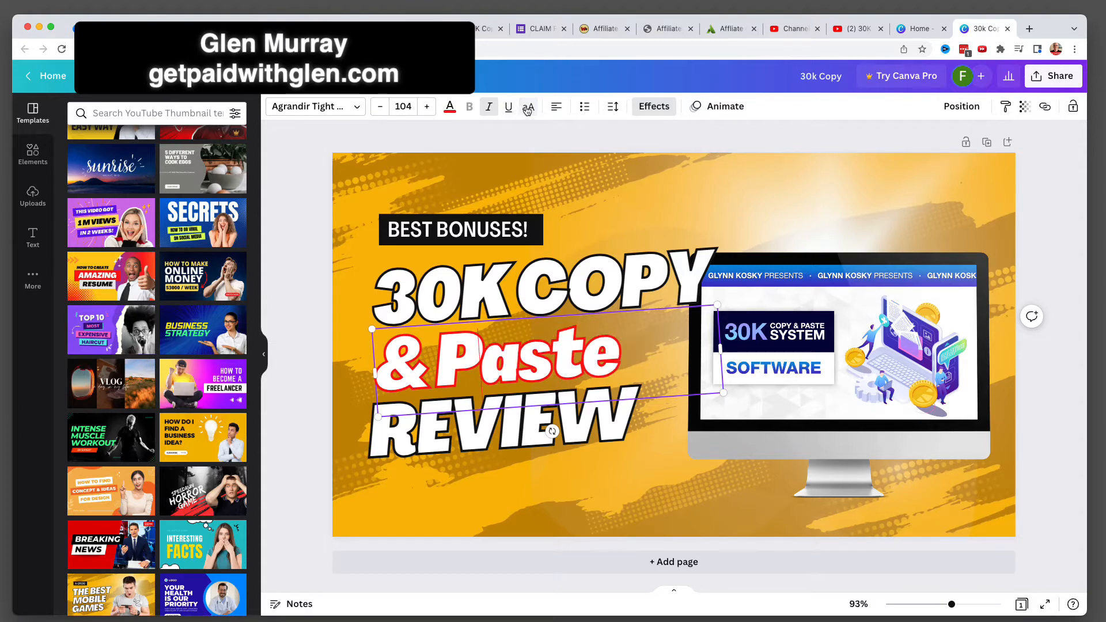
left_click(453, 369)
Try red on the "30K COPY" line, then set its text color to pink
left_click(448, 314)
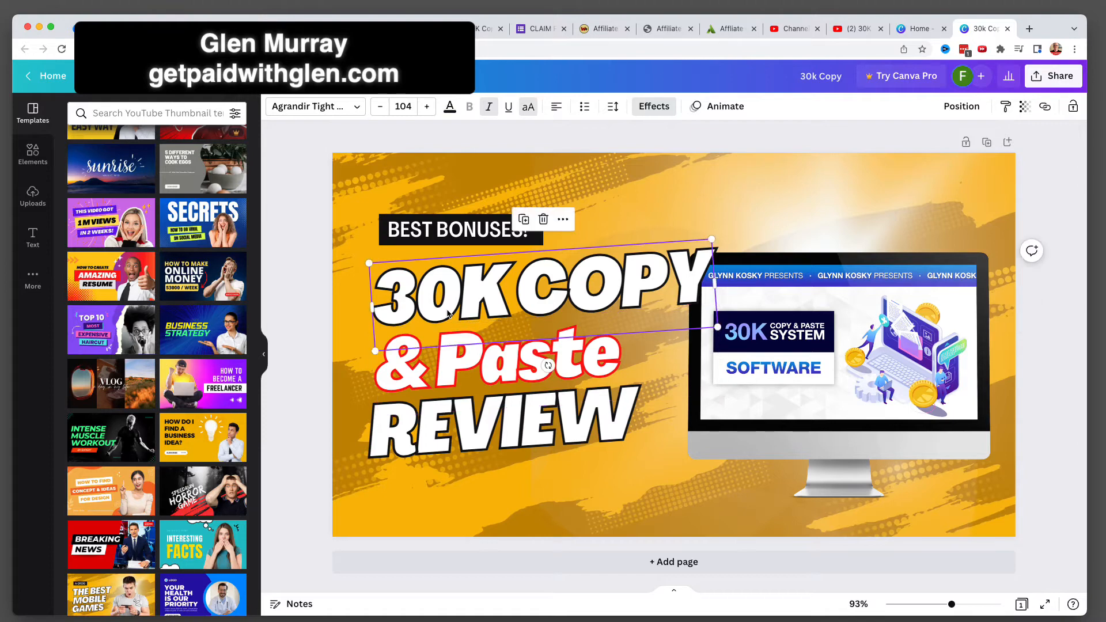
left_click(450, 108)
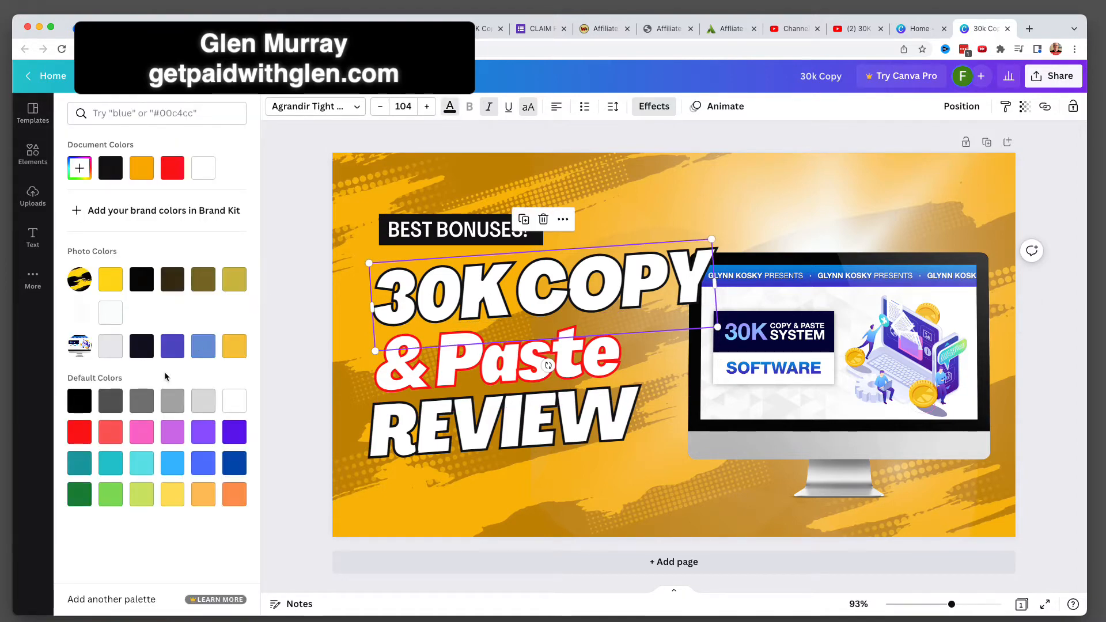
left_click(82, 440)
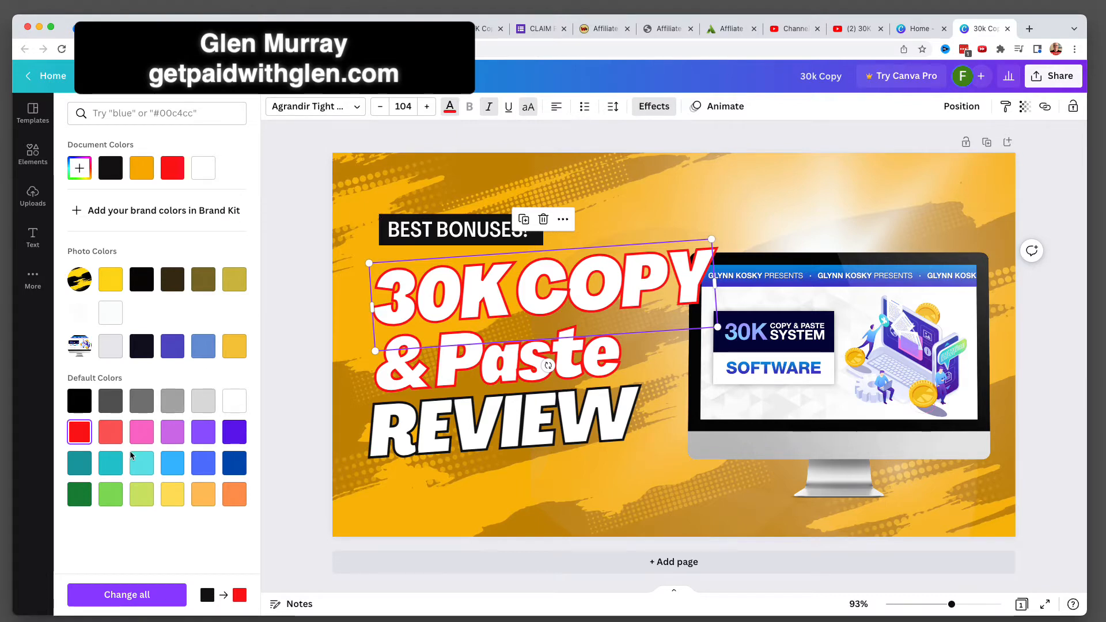
left_click(141, 433)
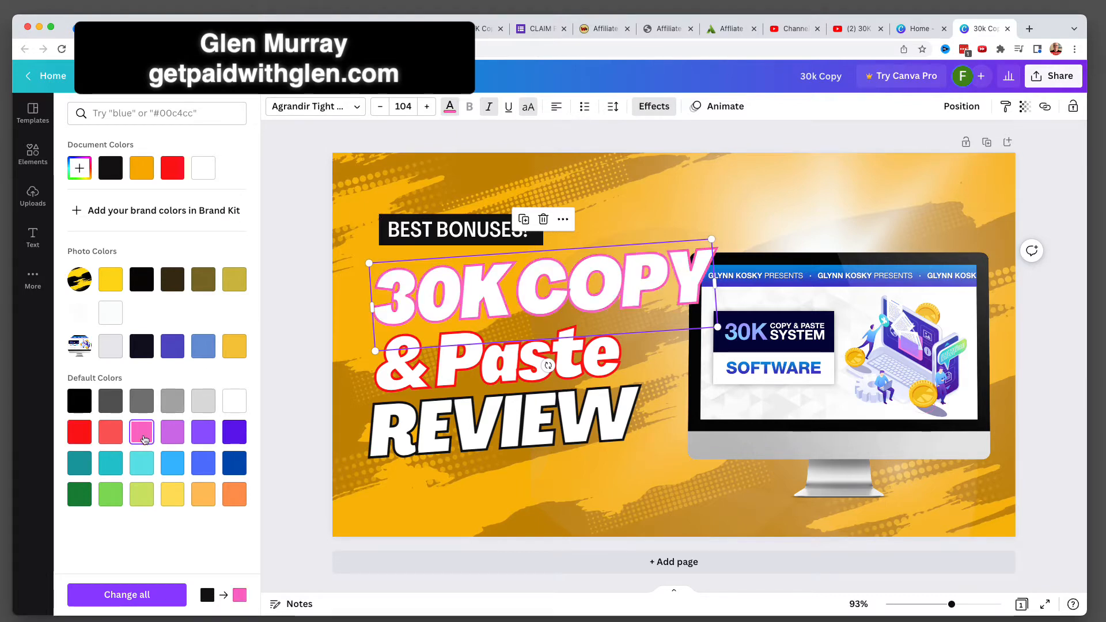
Try teal, purple and red on the "30K COPY" line, then return its text color to black
left_click(80, 463)
left_click(172, 348)
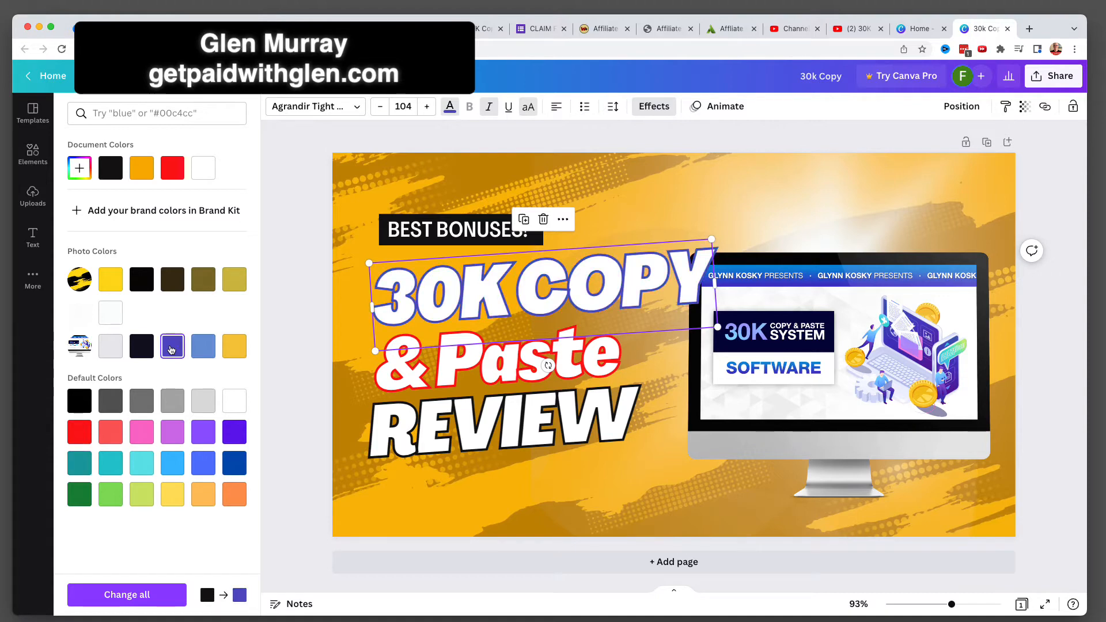
left_click(173, 168)
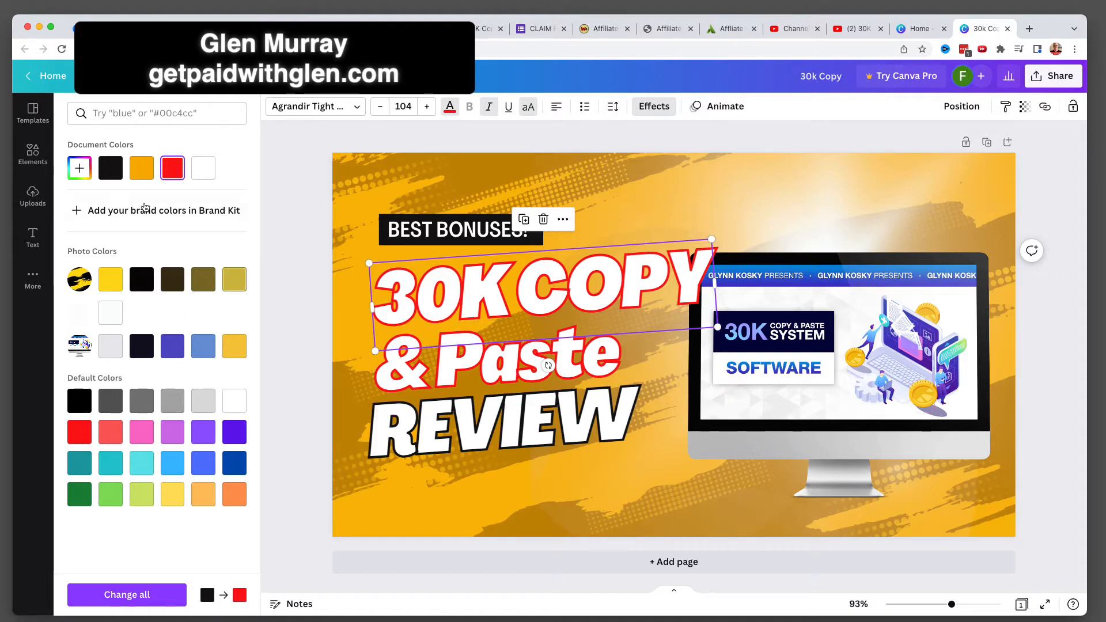
left_click(110, 167)
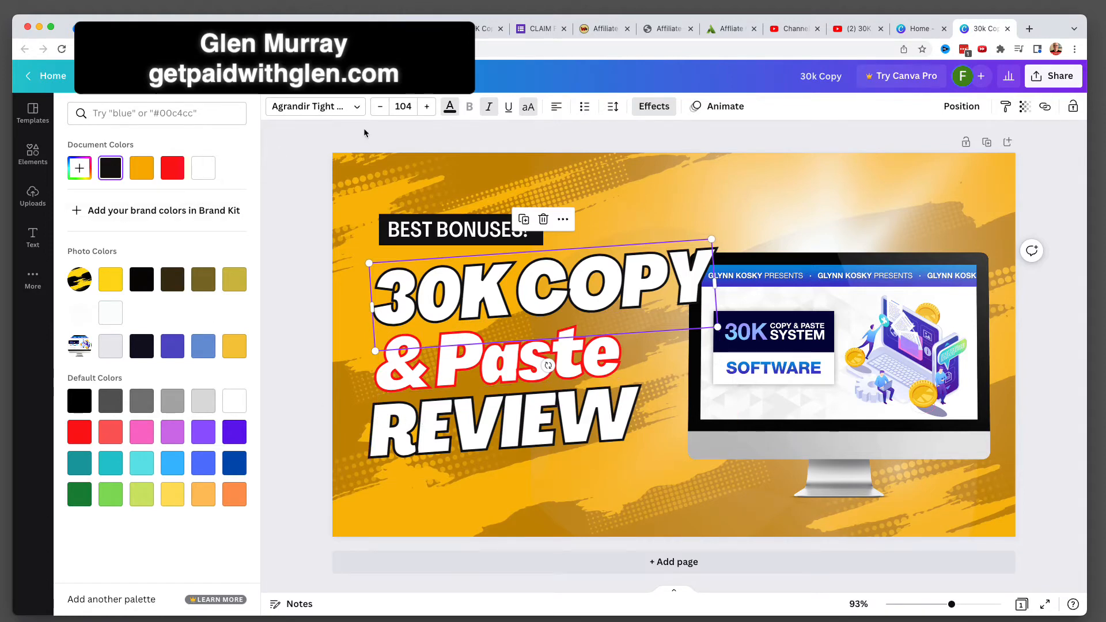
Try the Neon effect on the "30K COPY" line, then the Glitch effect with the cyan and red color pair
left_click(449, 109)
left_click(449, 107)
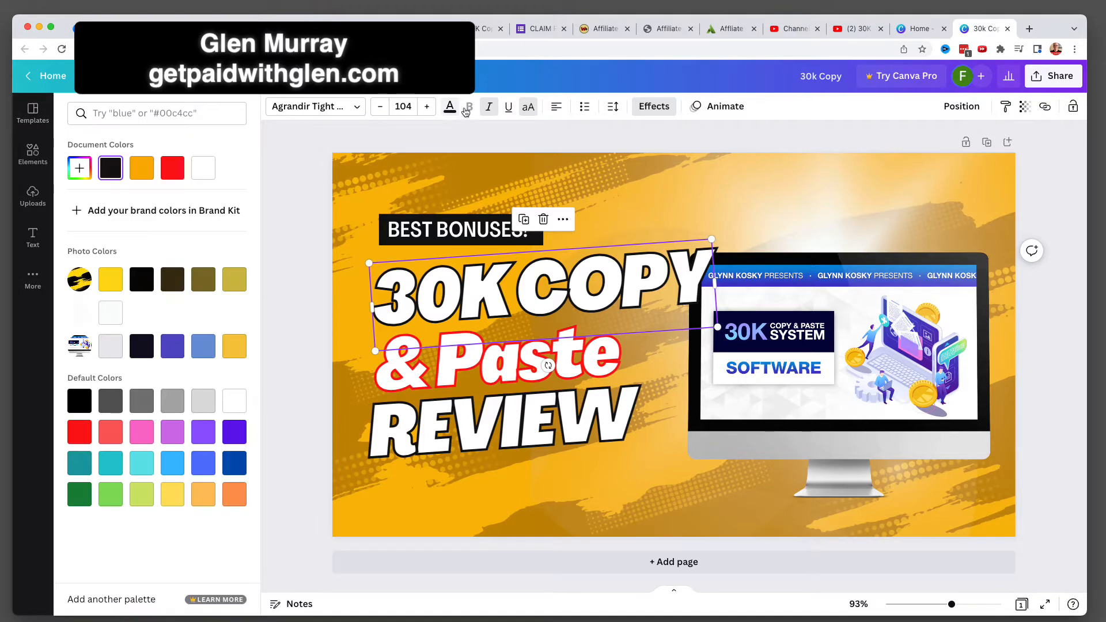
left_click(489, 109)
left_click(528, 109)
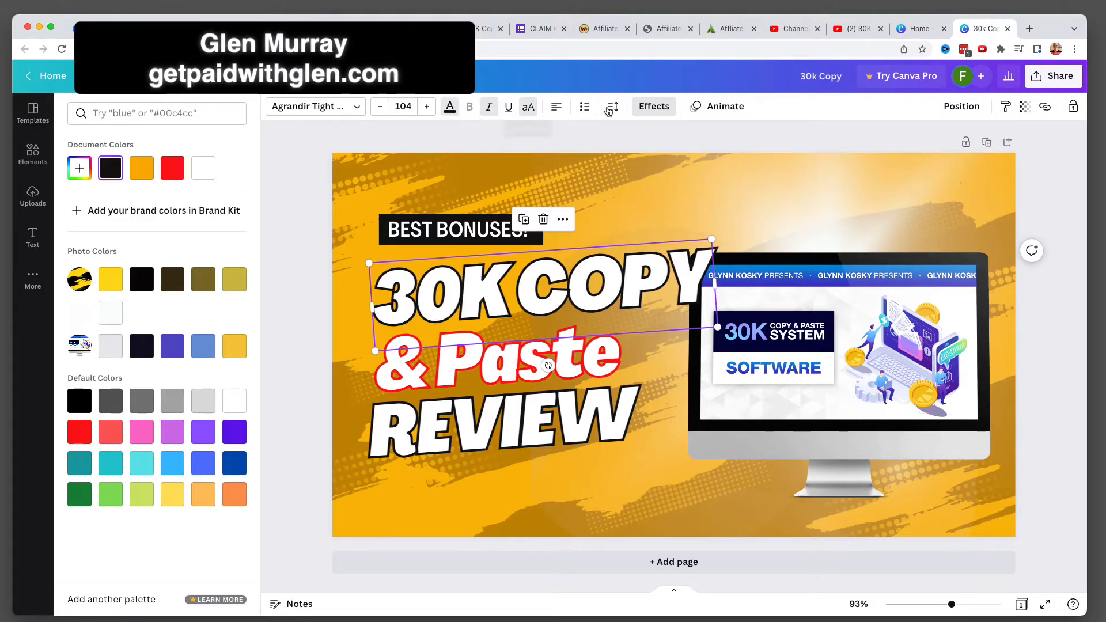
left_click(652, 109)
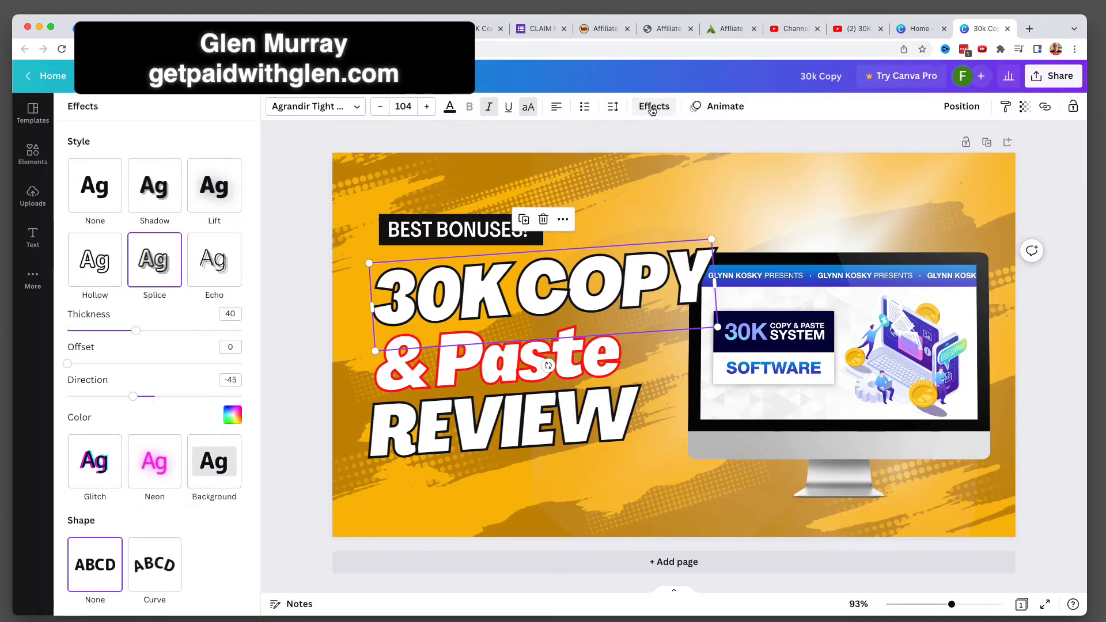
left_click(163, 465)
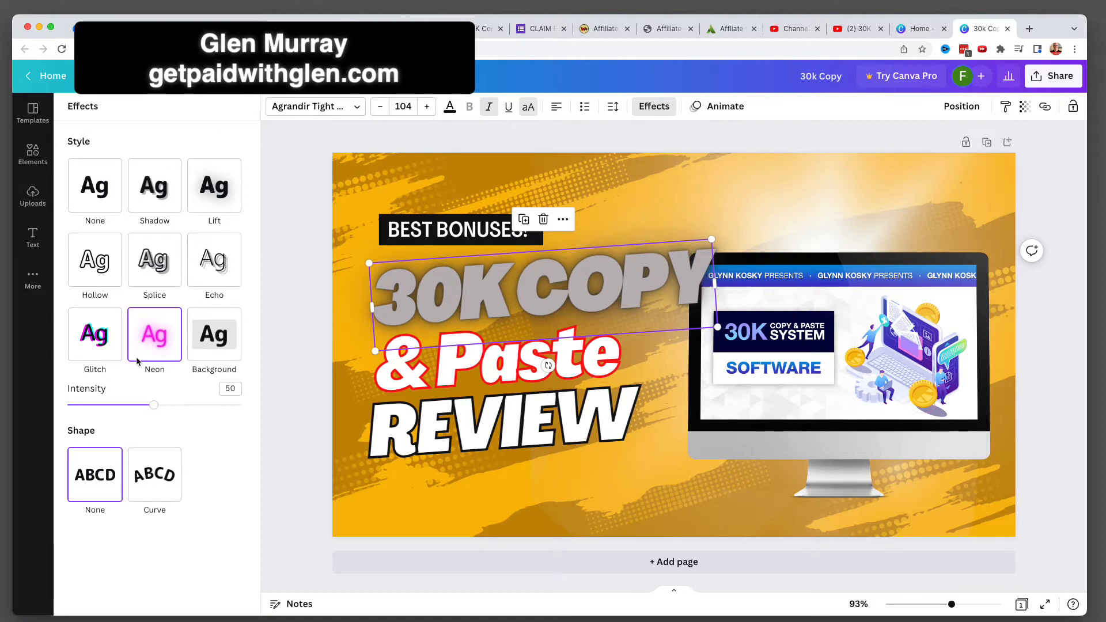
left_click(97, 339)
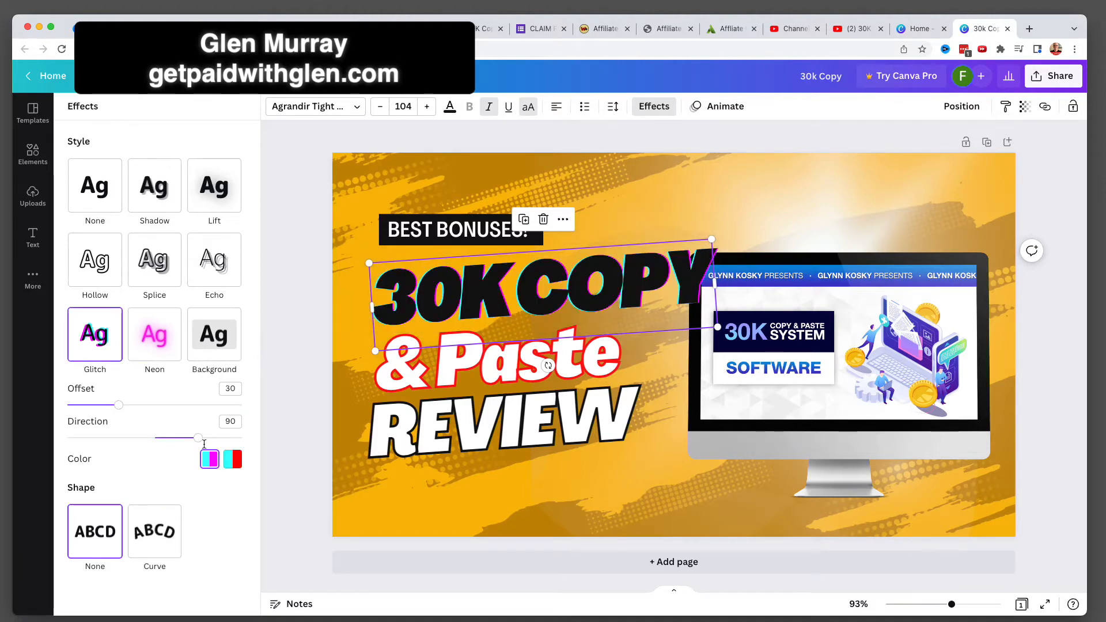
left_click(230, 465)
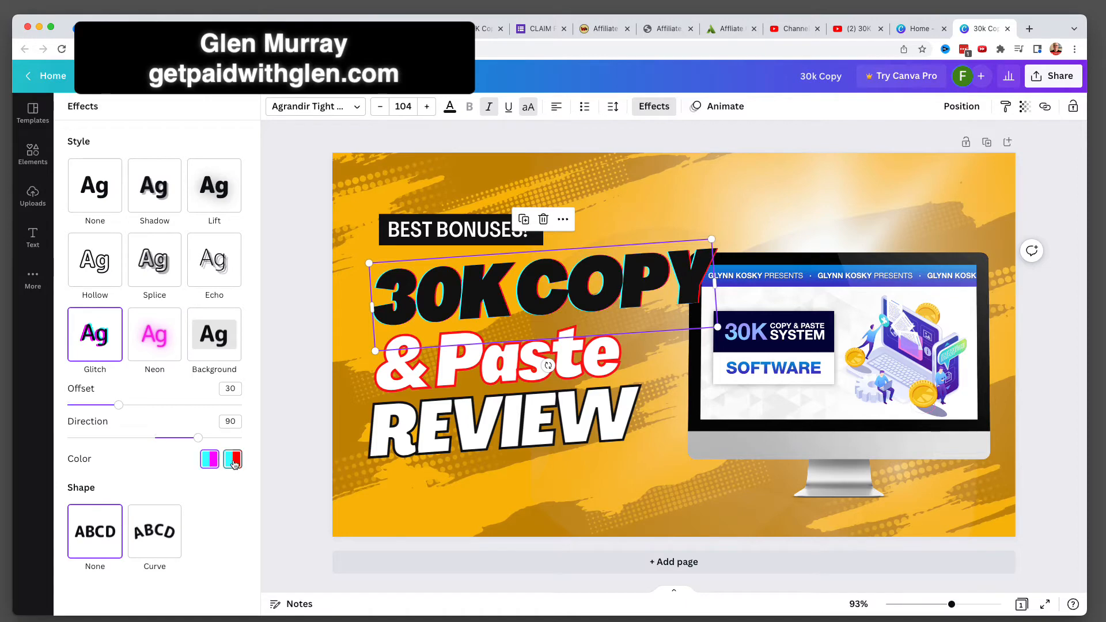
Set the "30K COPY" line's text color to red
left_click(407, 301)
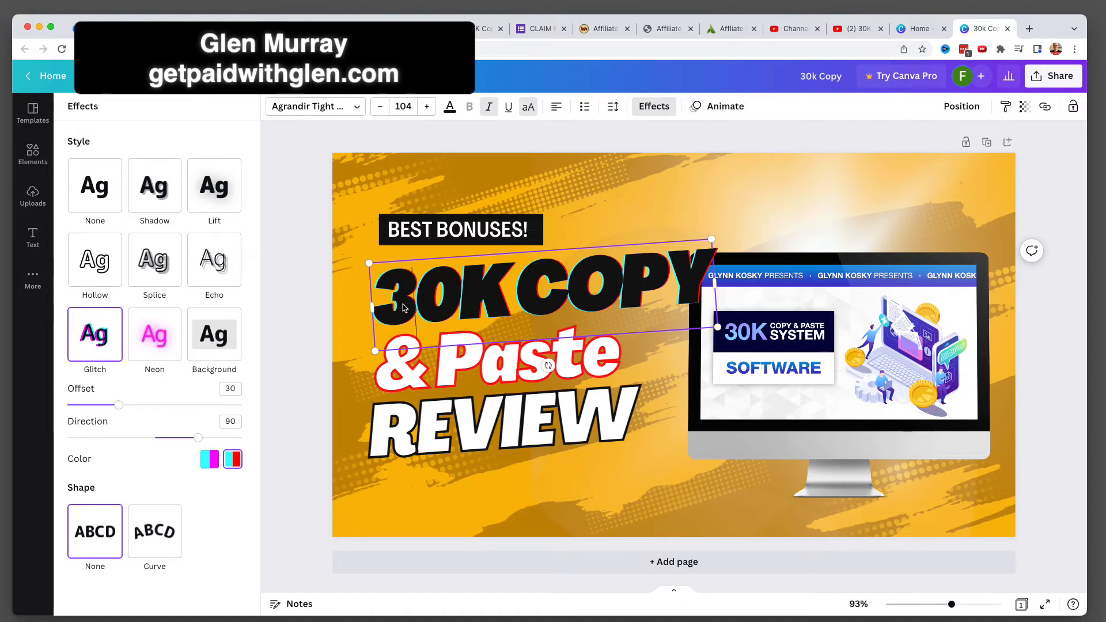
triple_click(417, 302)
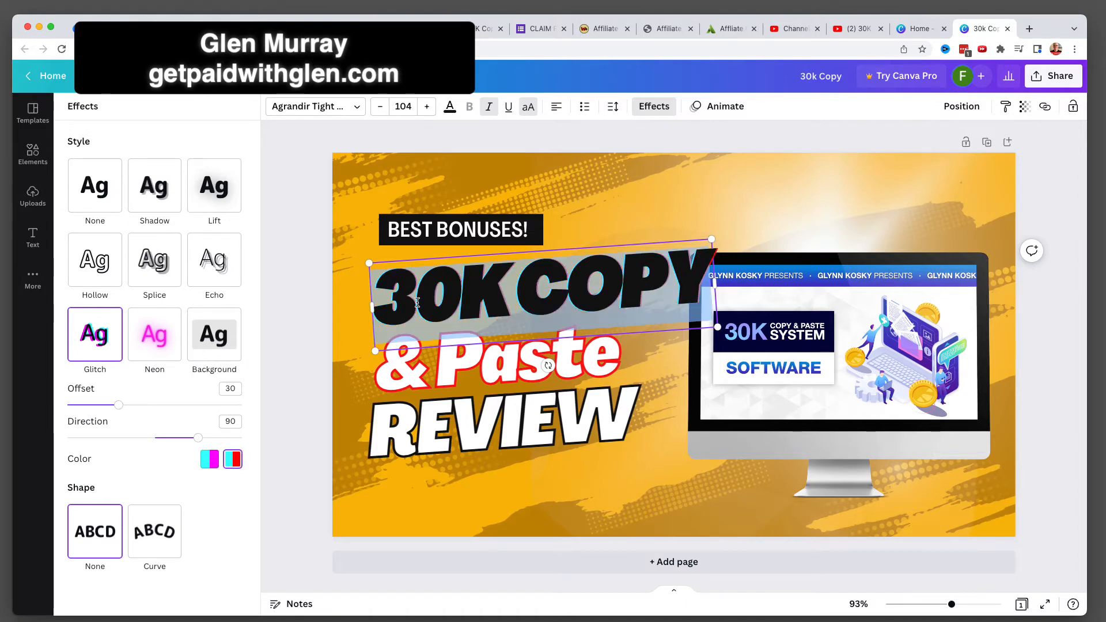
left_click(449, 107)
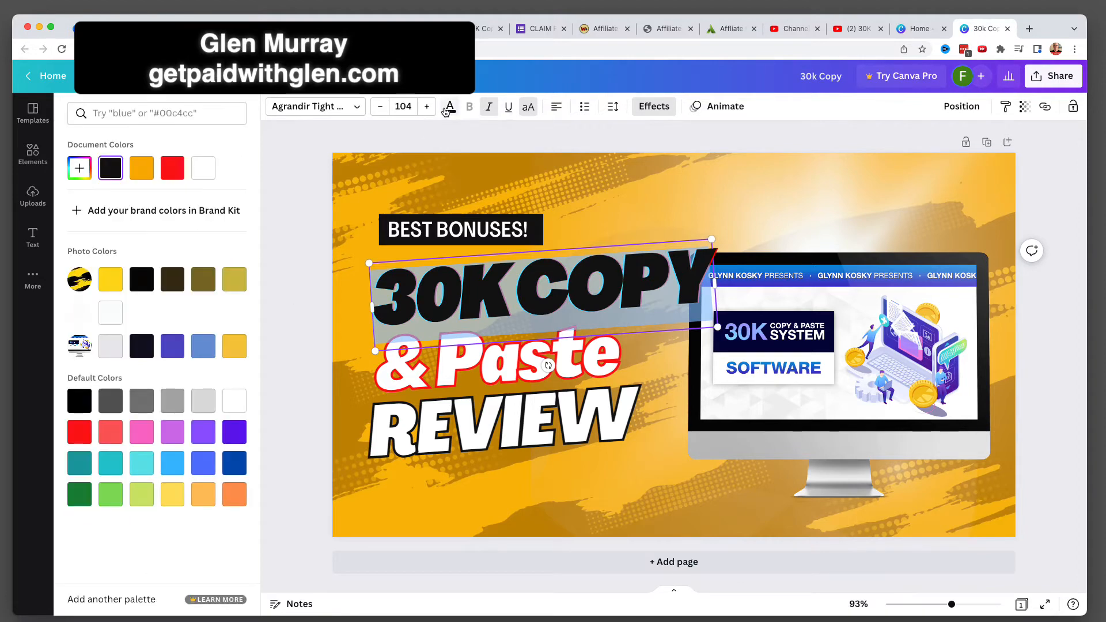
left_click(79, 433)
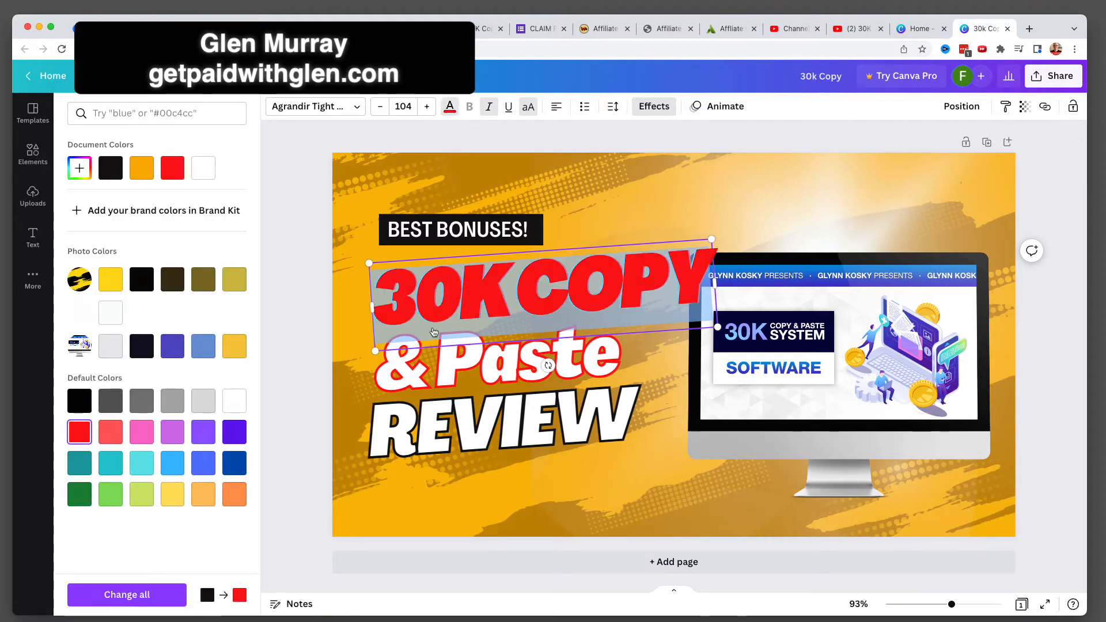
left_click(636, 436)
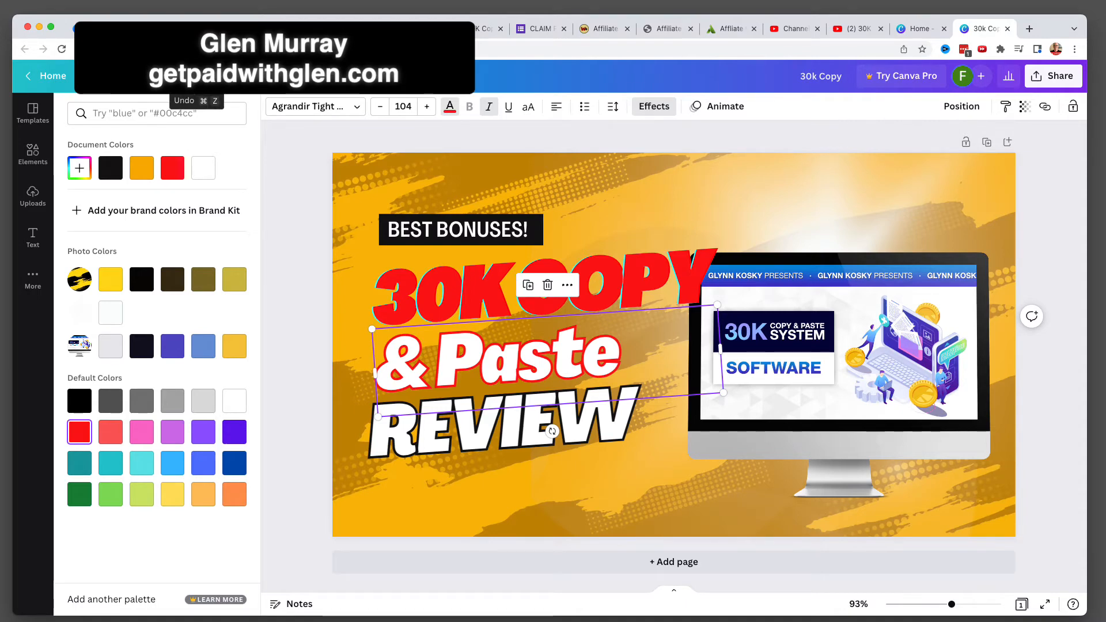
Undo the headline's color, effect and letter-case changes and the monitor image's last move
left_click(197, 76)
left_click(197, 76)
left_click(196, 76)
left_click(196, 76)
left_click(196, 76)
left_click(196, 76)
left_click(196, 76)
left_click(197, 76)
left_click(196, 76)
left_click(196, 76)
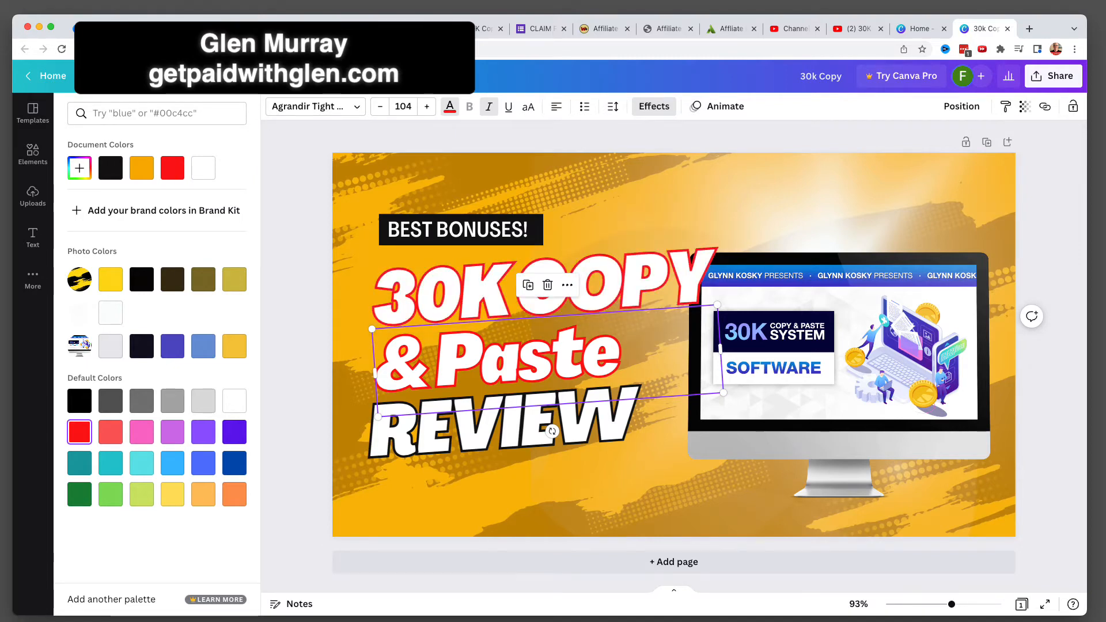
left_click(196, 76)
left_click(196, 76)
left_click(197, 76)
left_click(196, 76)
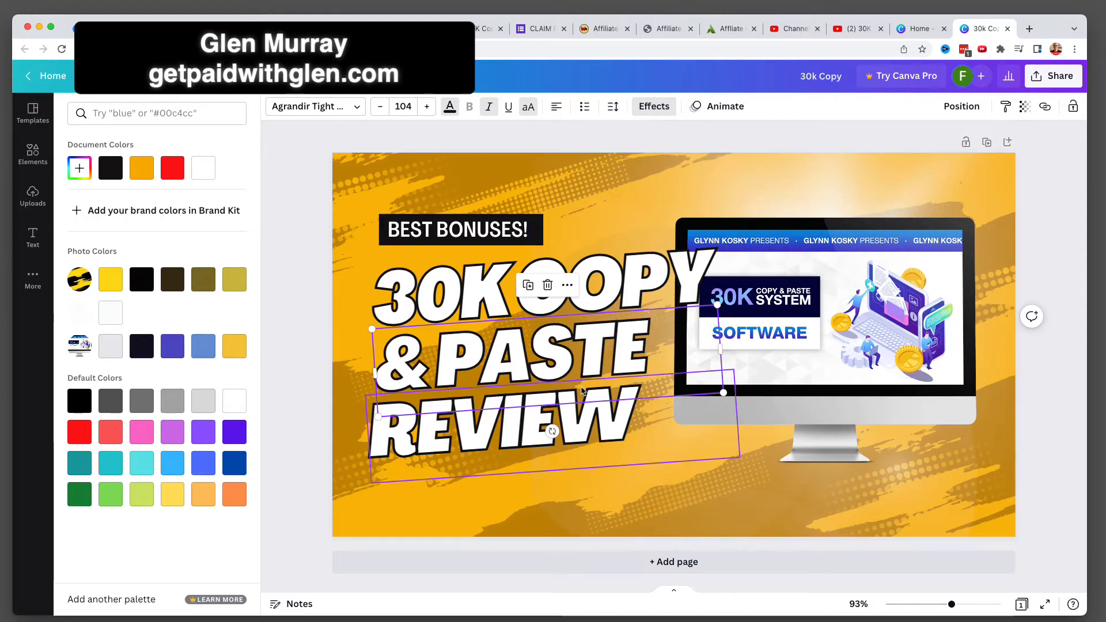
Set the "& PASTE" line's text color to red, keeping it uppercase, and deselect the text
left_click(442, 316)
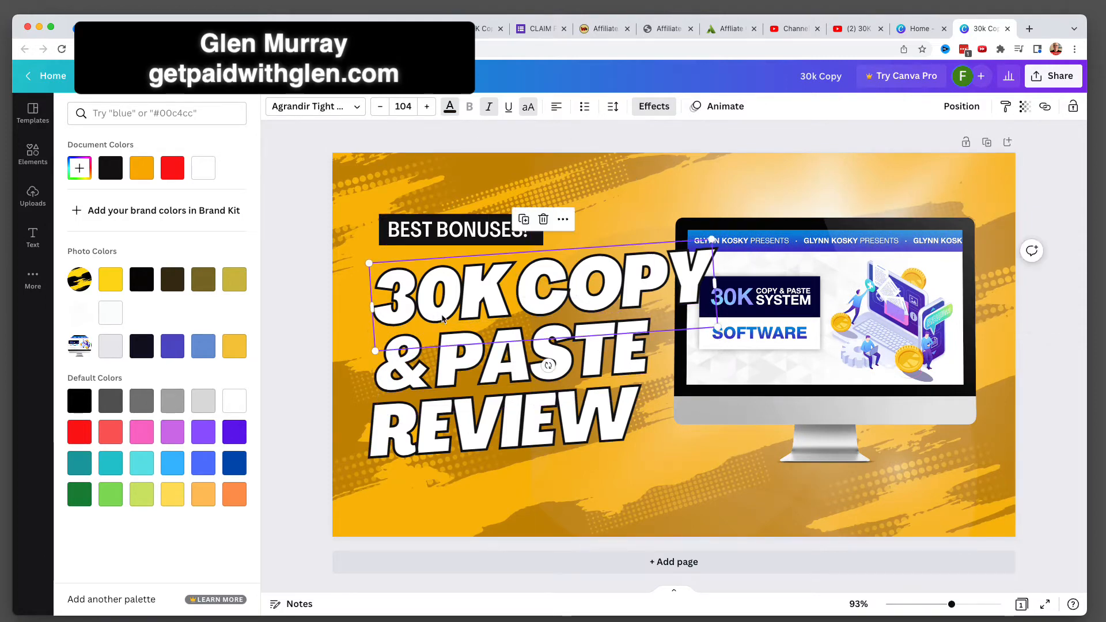
left_click(449, 371)
left_click(449, 370)
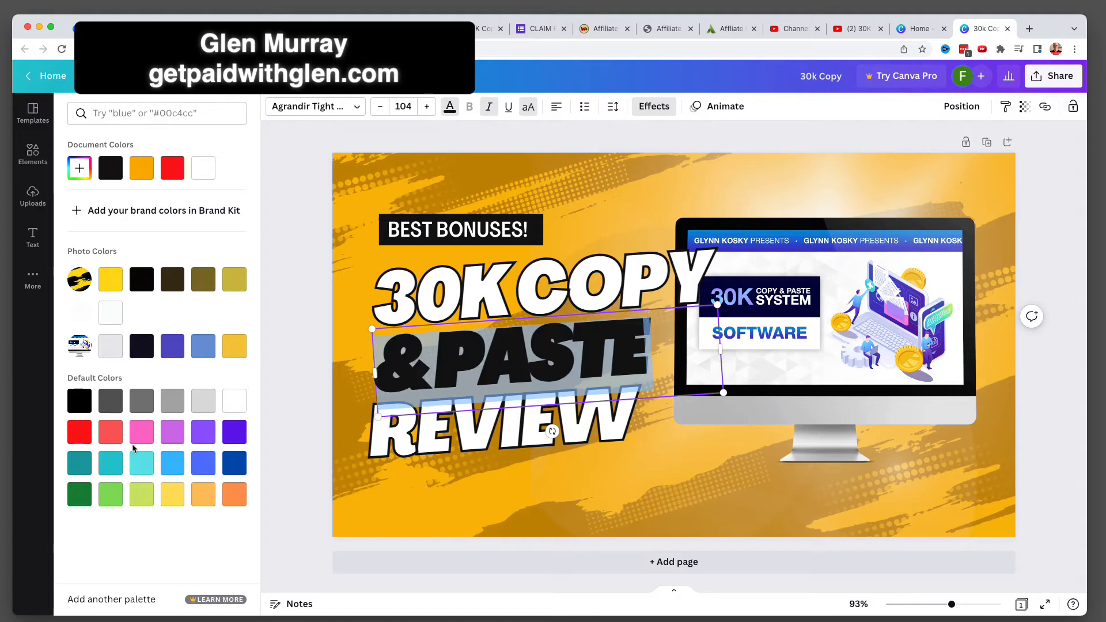
left_click(79, 432)
key("Escape")
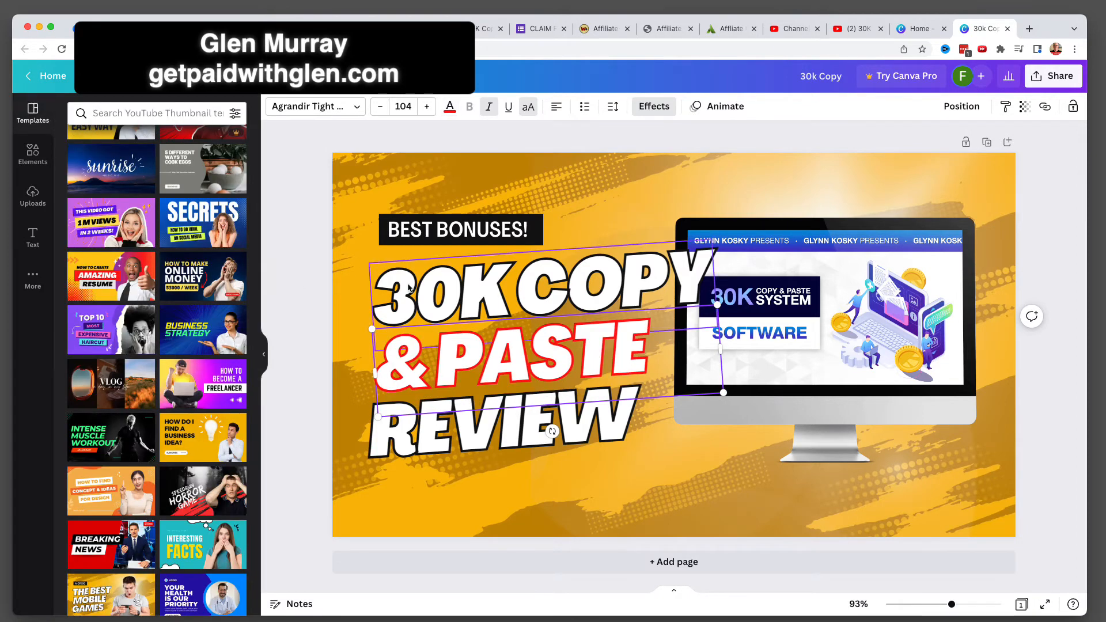
triple_click(528, 357)
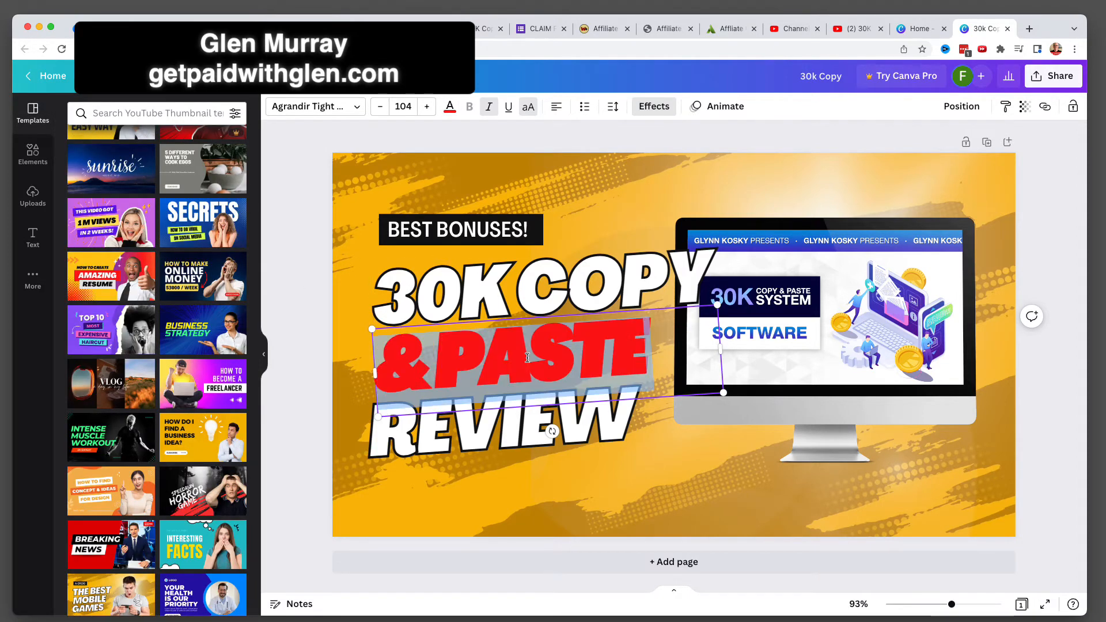
left_click(528, 357)
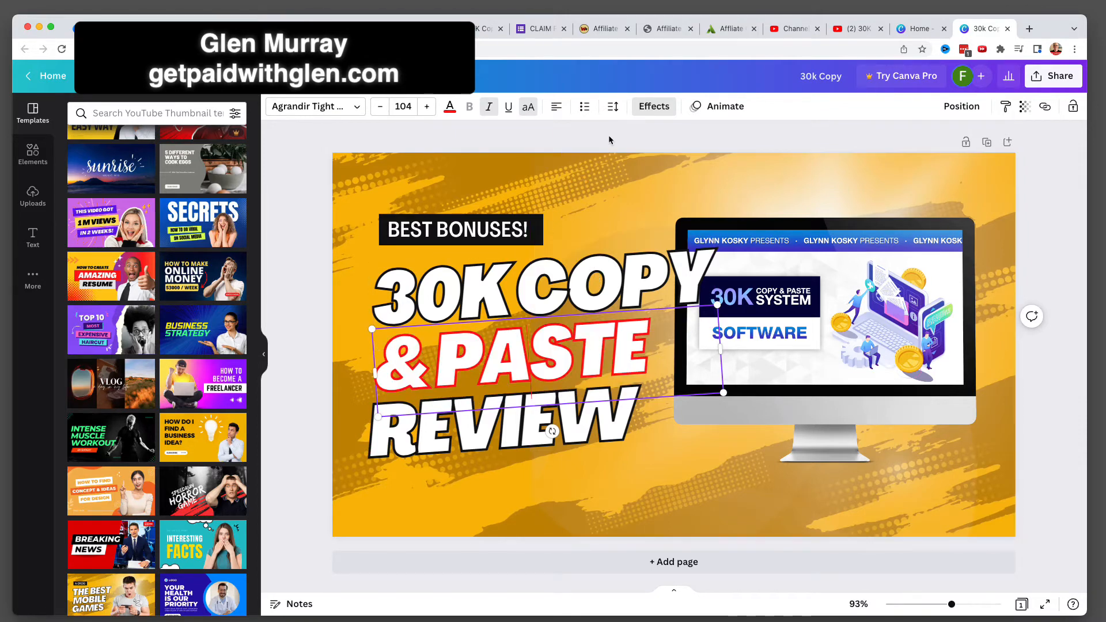
left_click(295, 245)
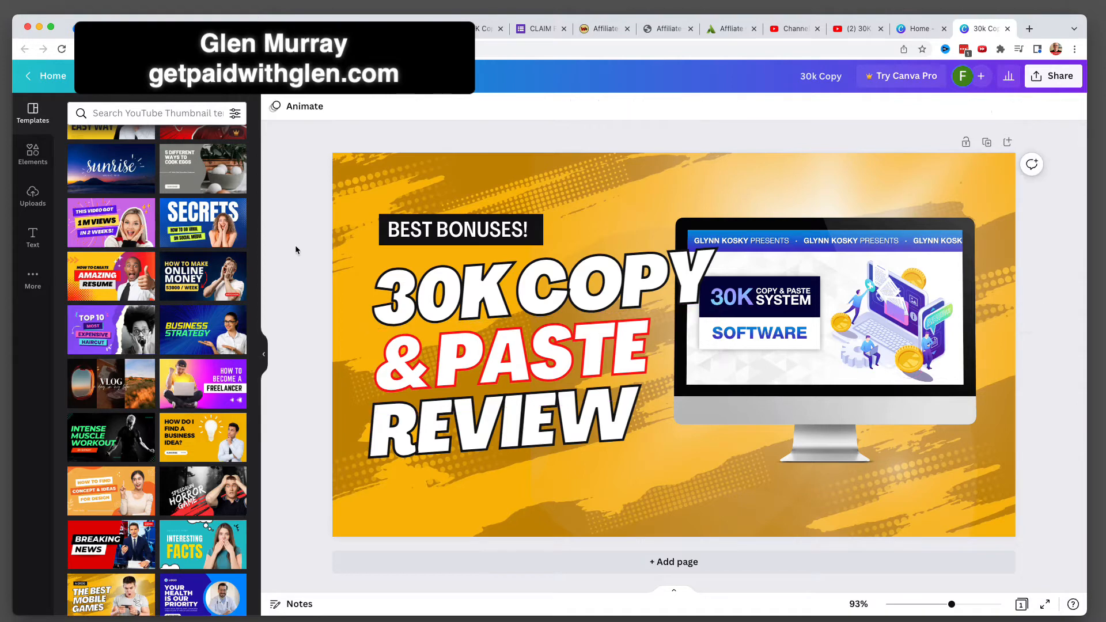
Review the design's download settings with the PNG file type, then return to the sharing options
left_click(1048, 78)
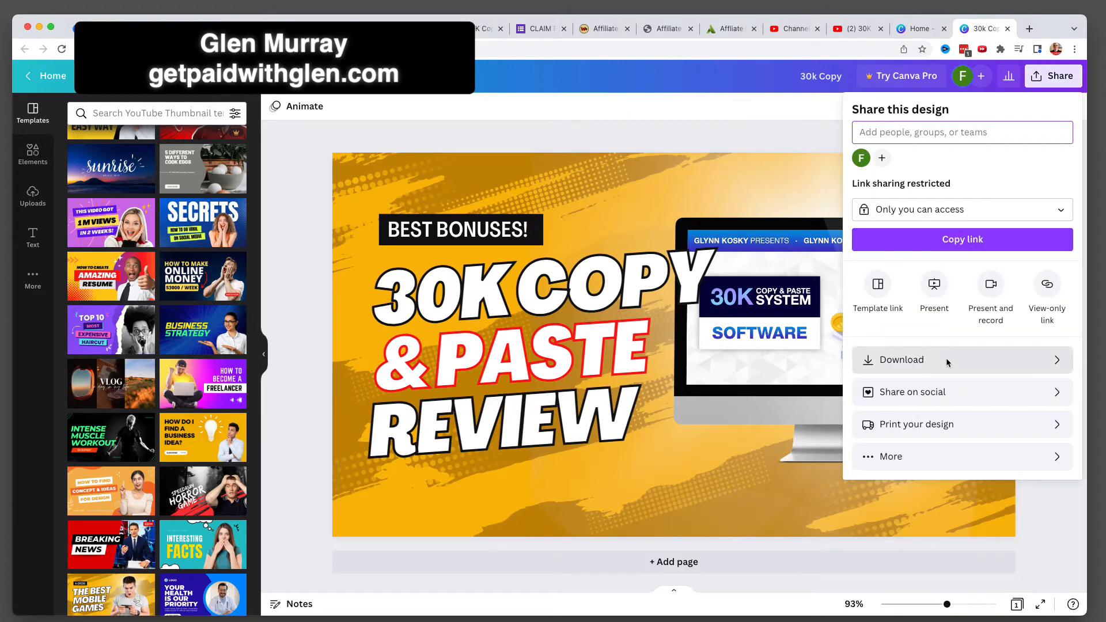
left_click(917, 361)
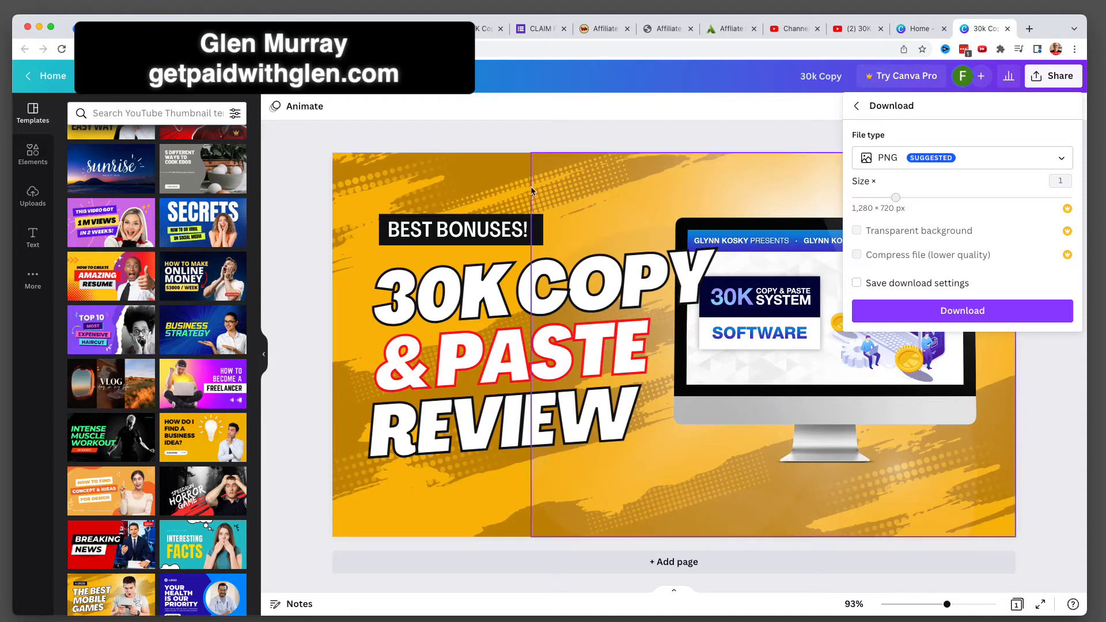
left_click(1058, 78)
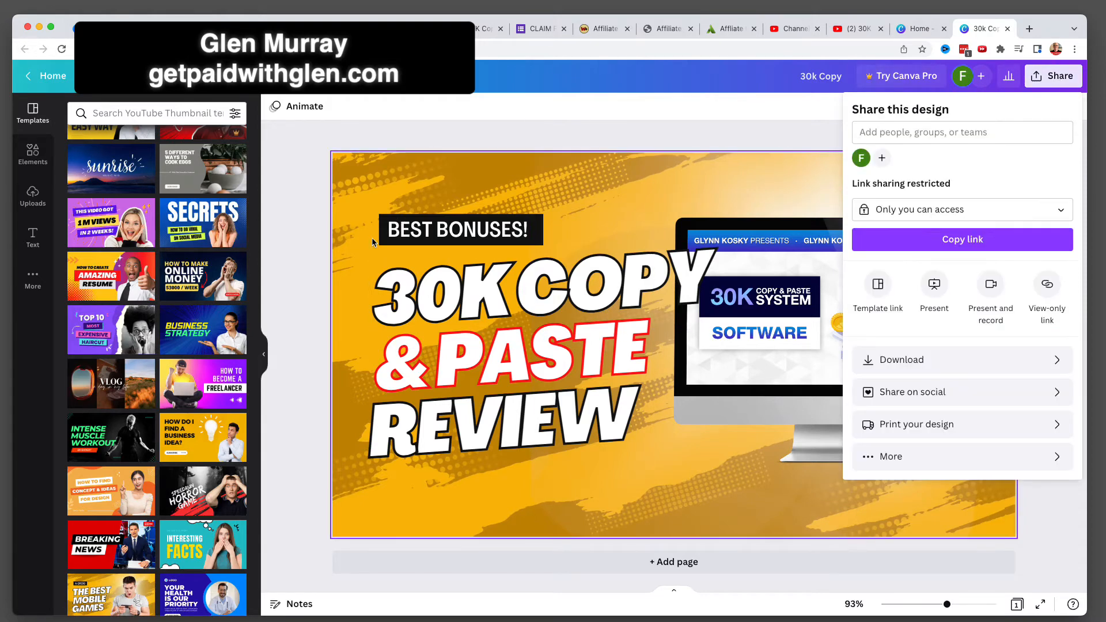
Browse the YouTube thumbnail templates, try the red "The Most Attractive Thumbnail" template and dismiss the upgrade offer
scroll(196, 419, "down", 1)
scroll(196, 419, "down", 3)
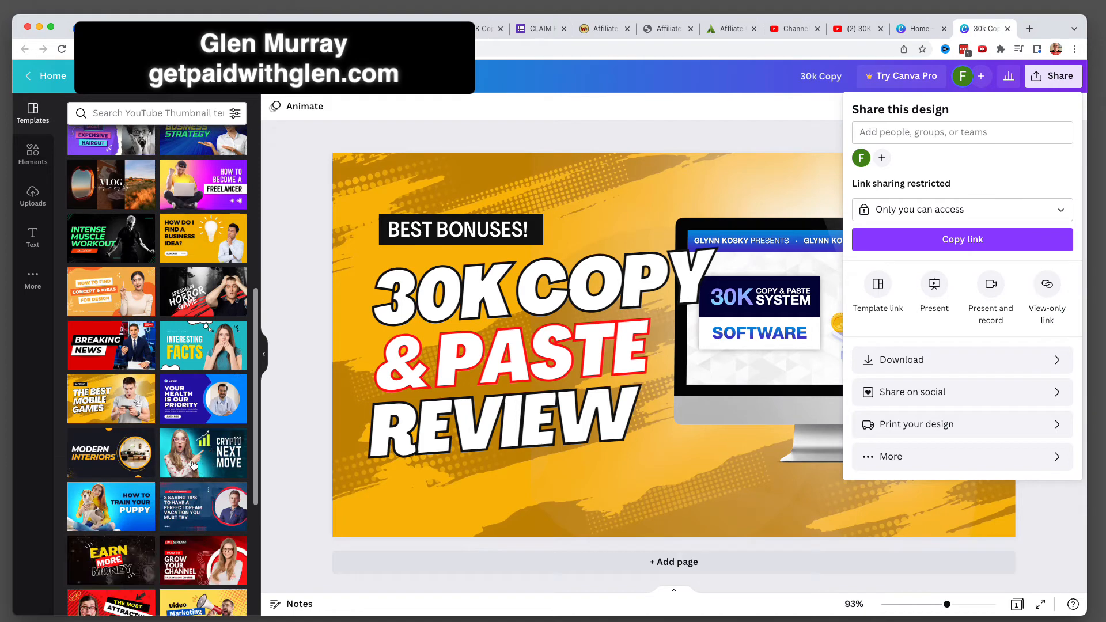
scroll(198, 507, "down", 2)
scroll(198, 507, "down", 1)
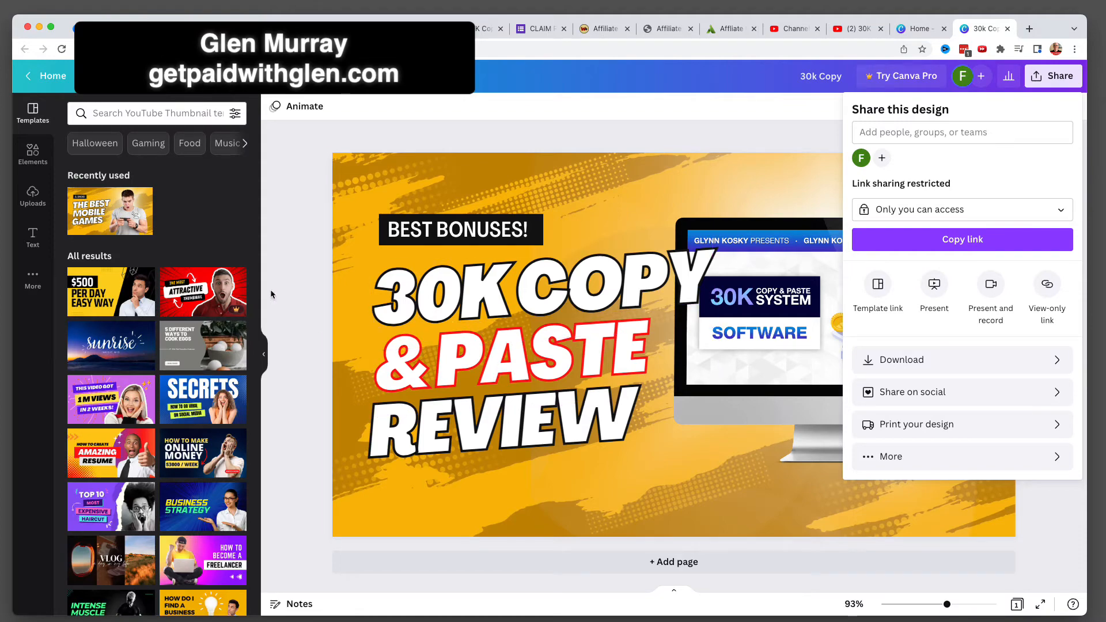
left_click(214, 298)
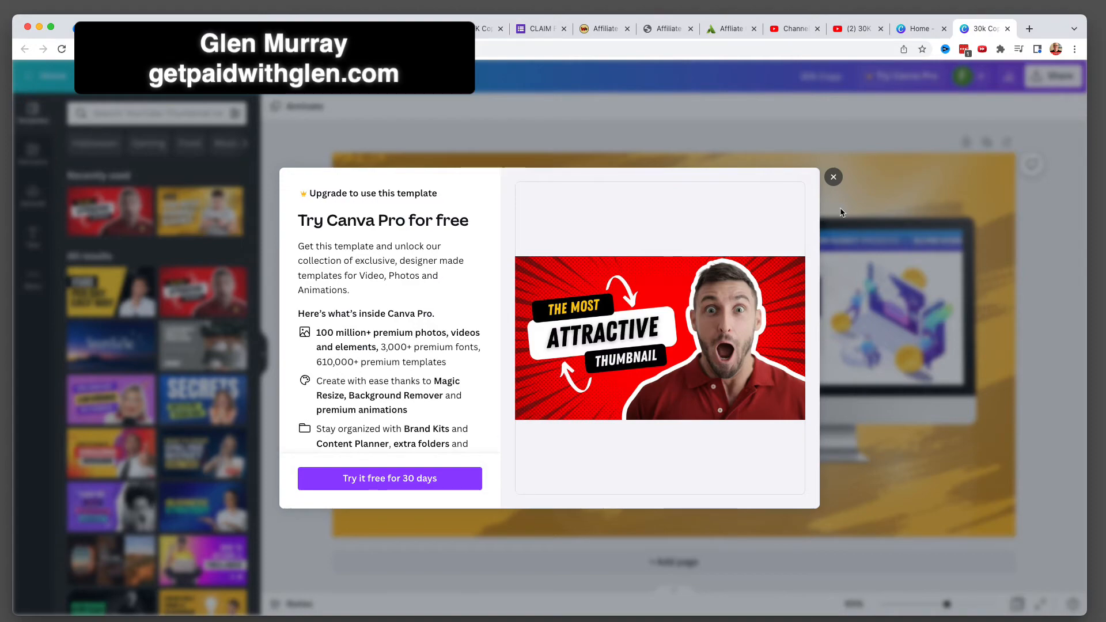
left_click(834, 178)
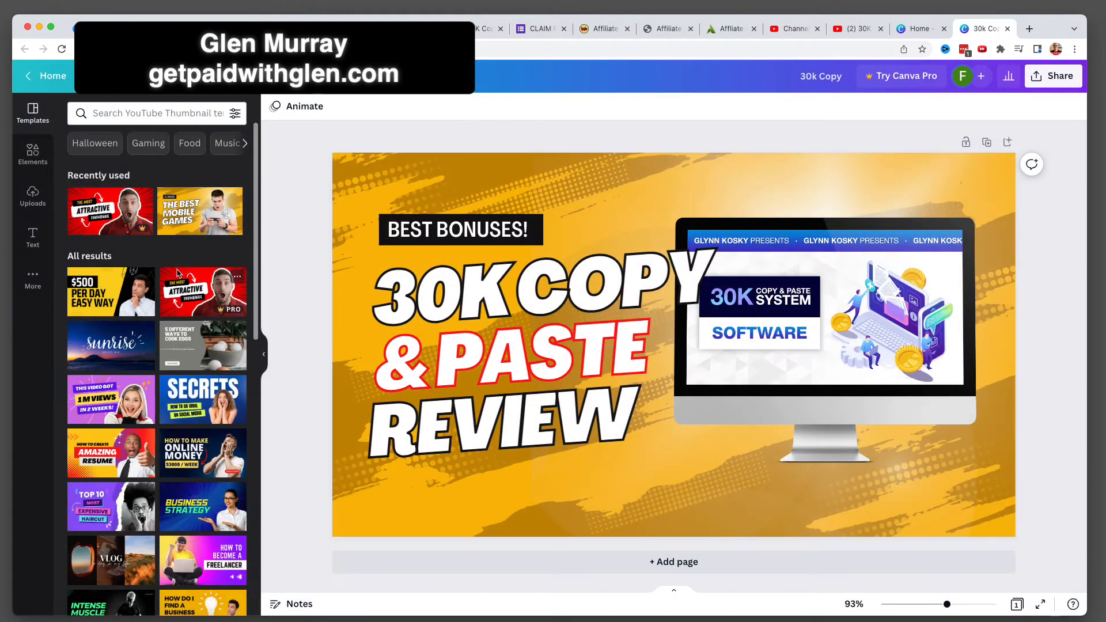
scroll(202, 337, "down", 1)
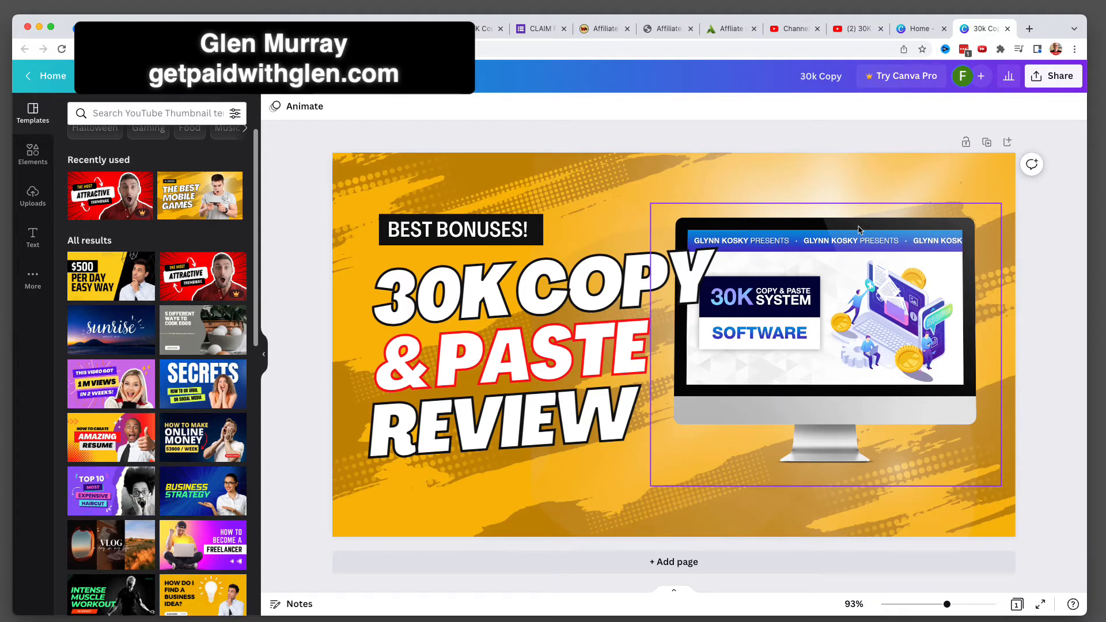
Select the thumbnail's orange background image
left_click(473, 530)
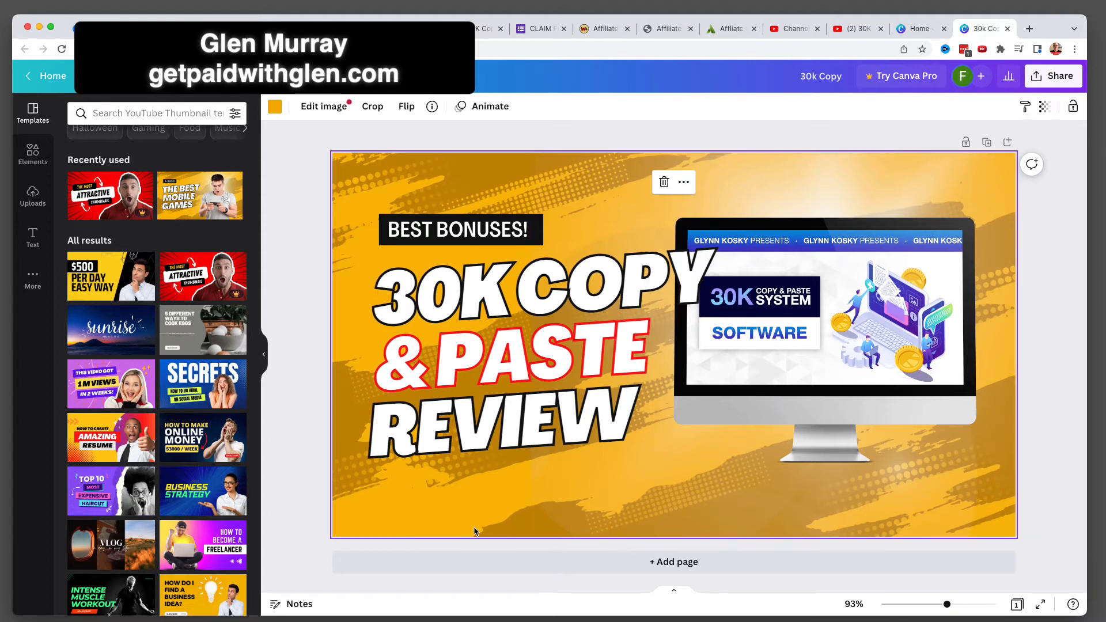
left_click(533, 518)
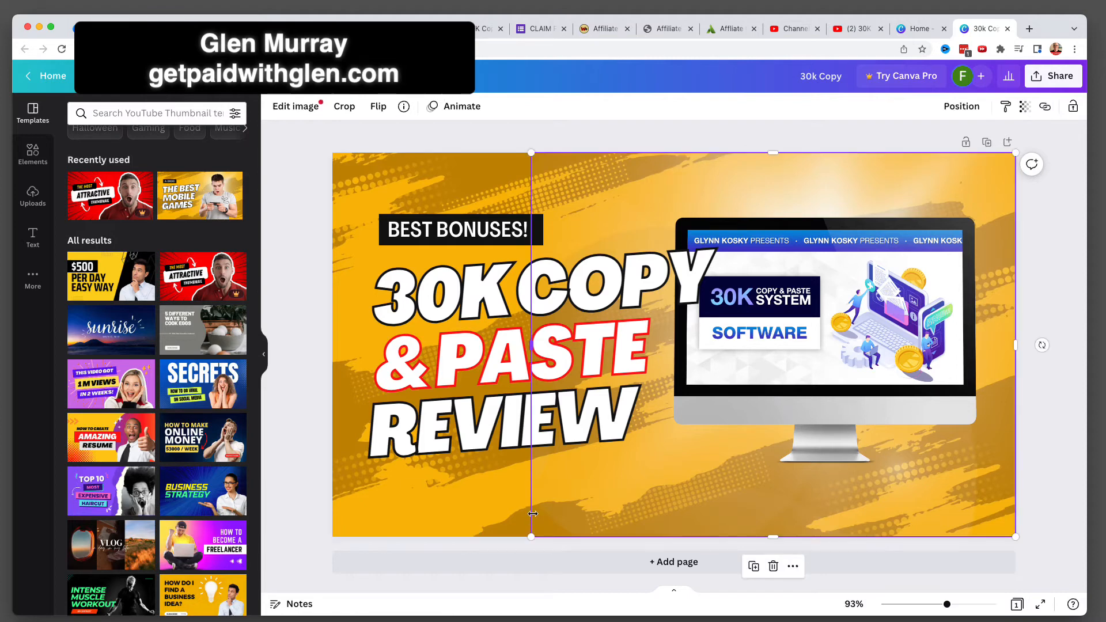
left_click(447, 518)
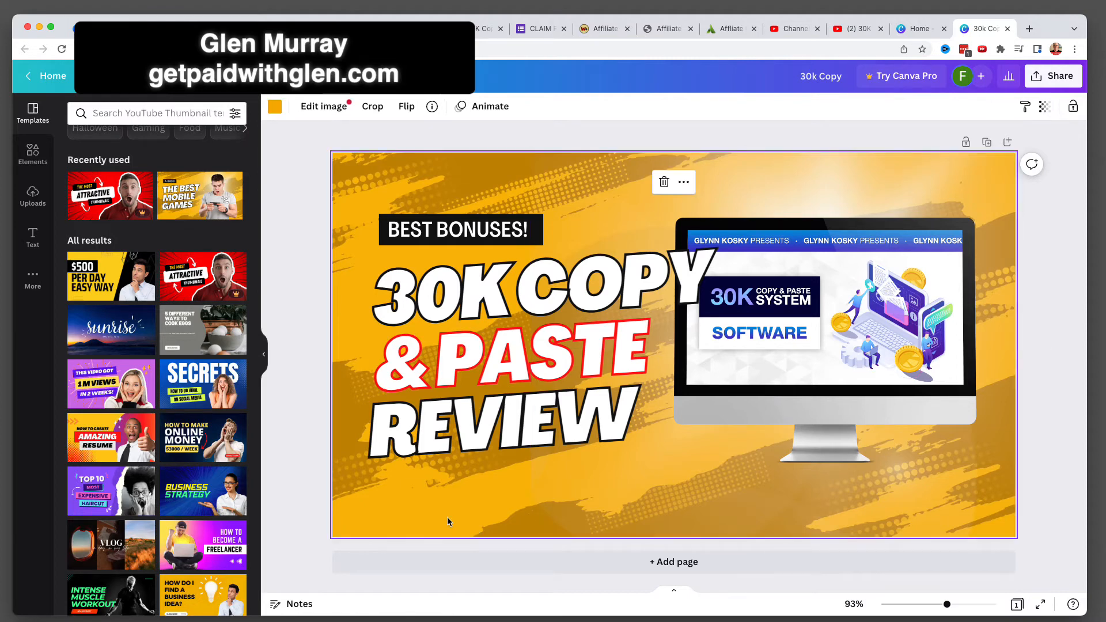